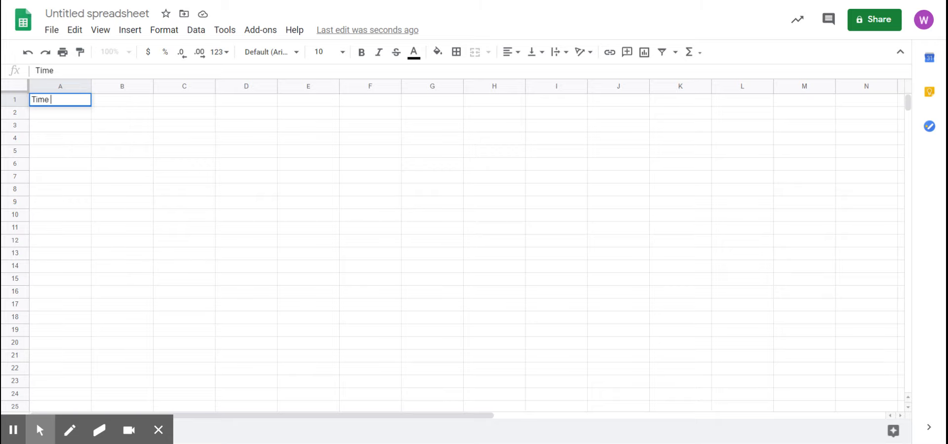
- Complete the cell A1 heading as "Time in Minutes", make it bold, and widen column A to fit it
text(Minutes)
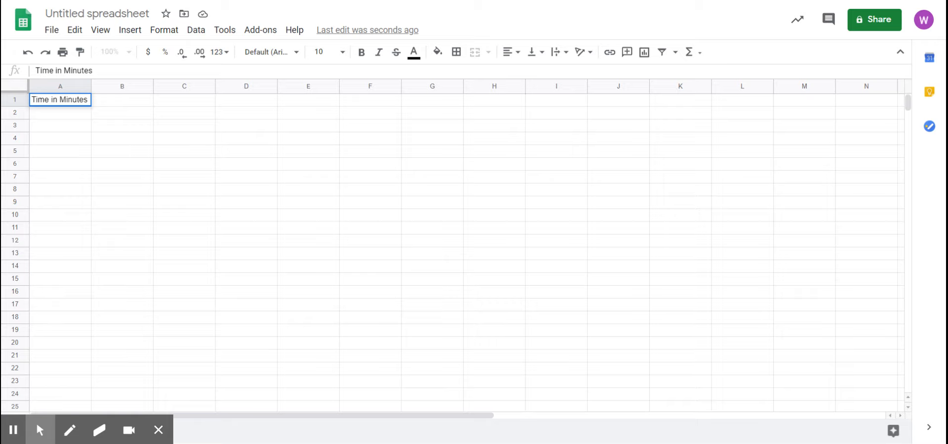
drag(32, 100, 89, 99)
click(360, 54)
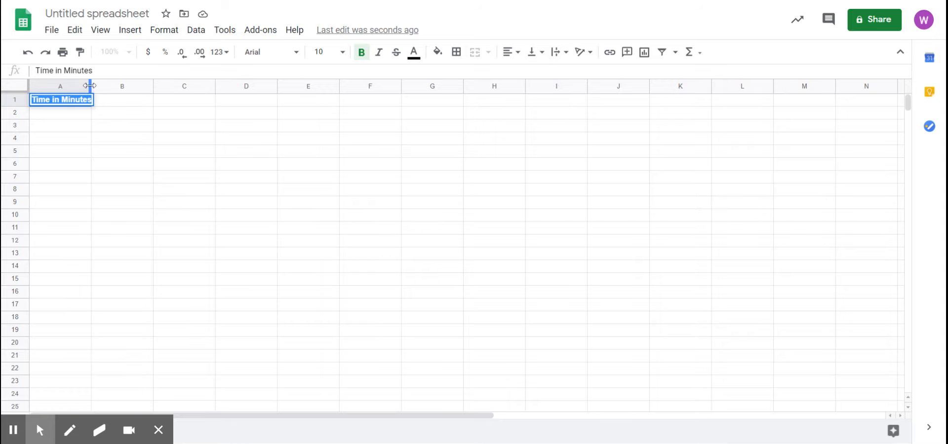
drag(89, 85, 98, 86)
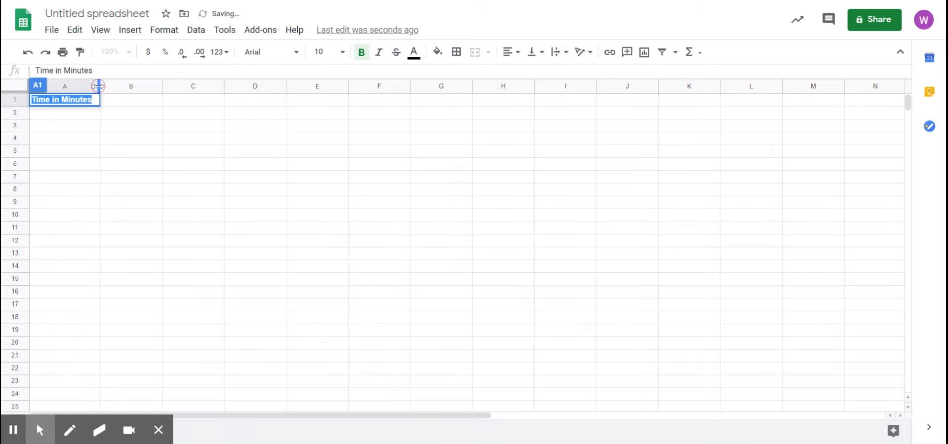
- Enter the heading "Temperature in Degrees Celcius" in cell B1, make it bold, and widen column B to fit it
click(115, 107)
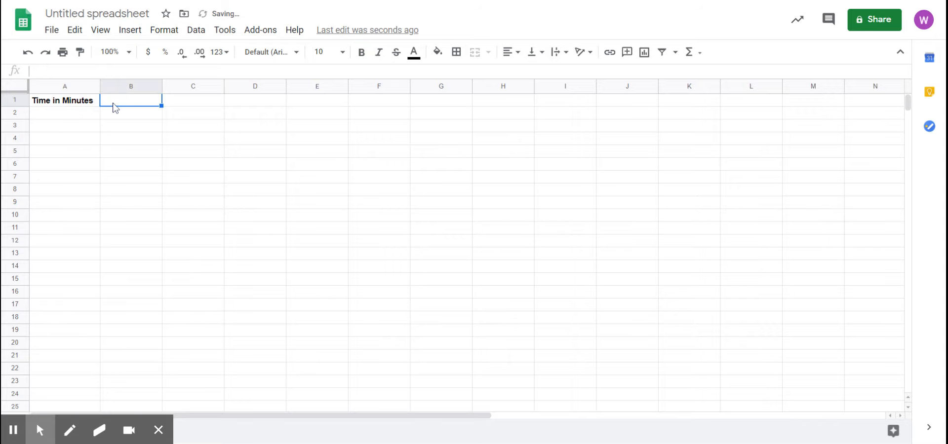
text(Tem)
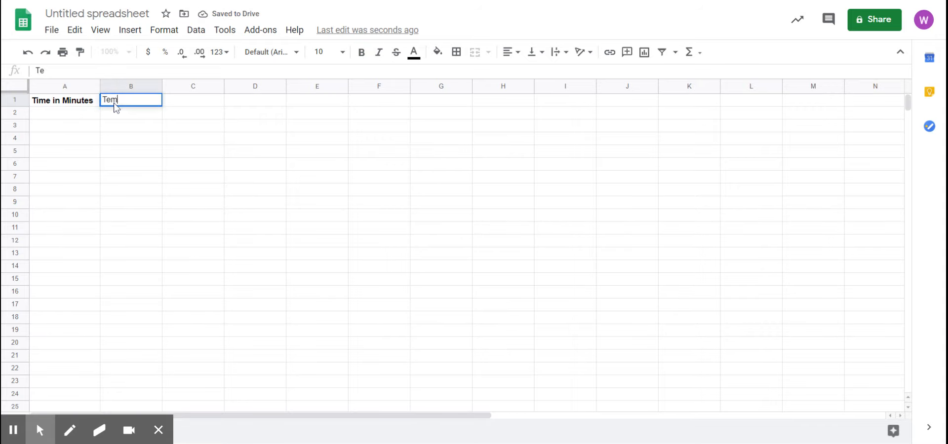
text(perature in Degrees )
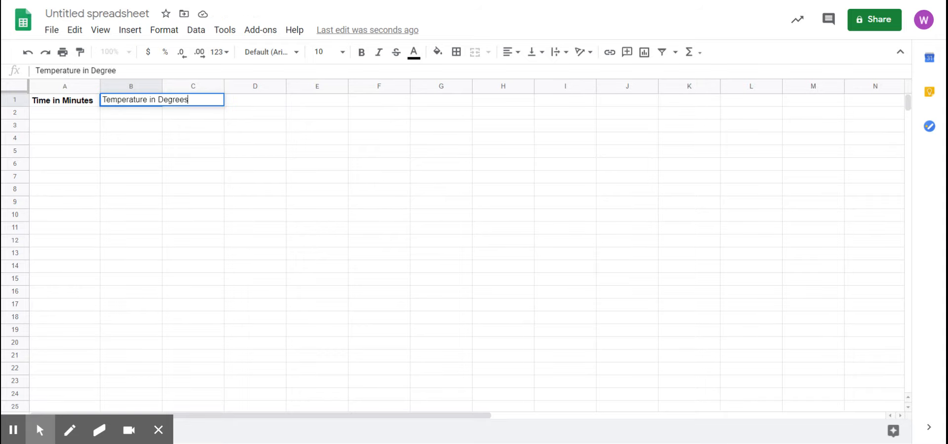
text(Celcius)
drag(102, 99, 230, 104)
click(362, 52)
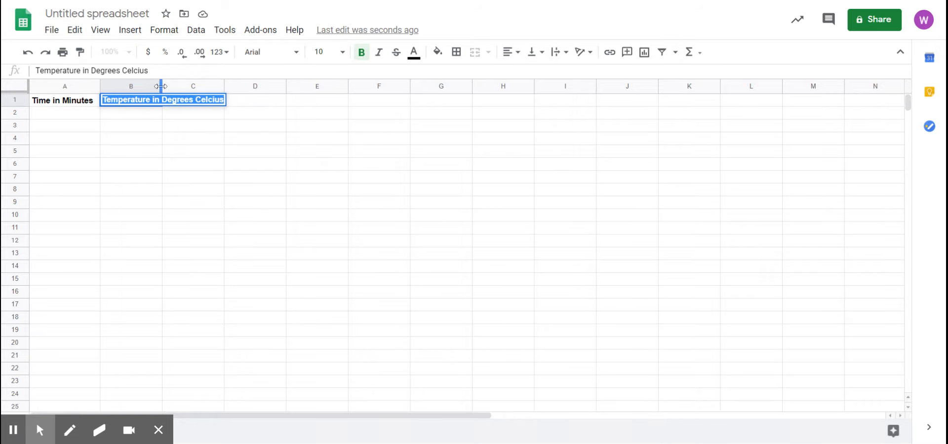
drag(159, 86, 233, 85)
- Enter 1 in cell Z25
click(69, 114)
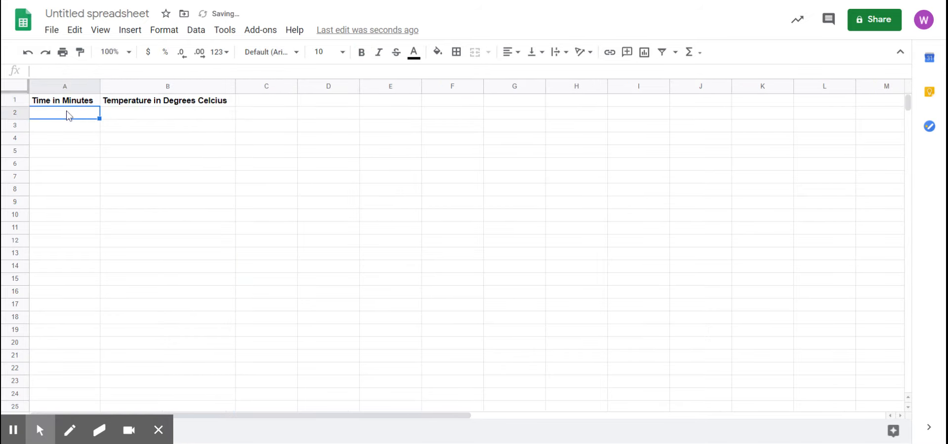
key(ctrl+Right)
key(Down)
key(Down)
key(Down)
key(Page_Down)
click(65, 104)
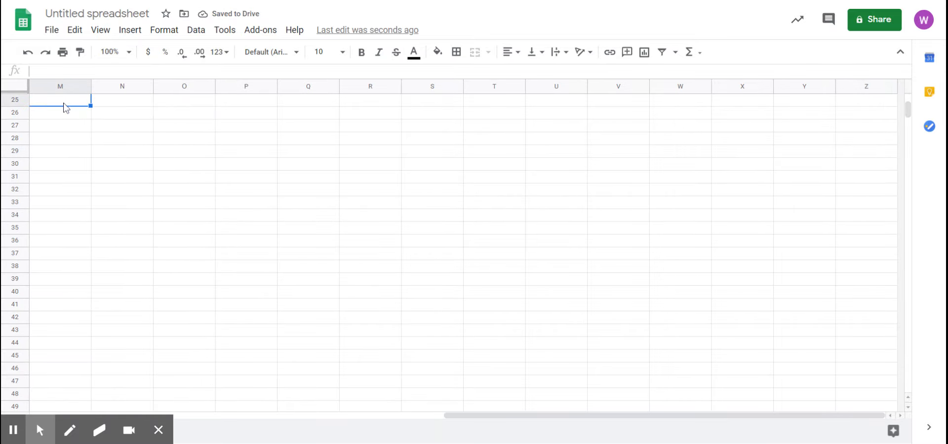
key(ctrl+Right)
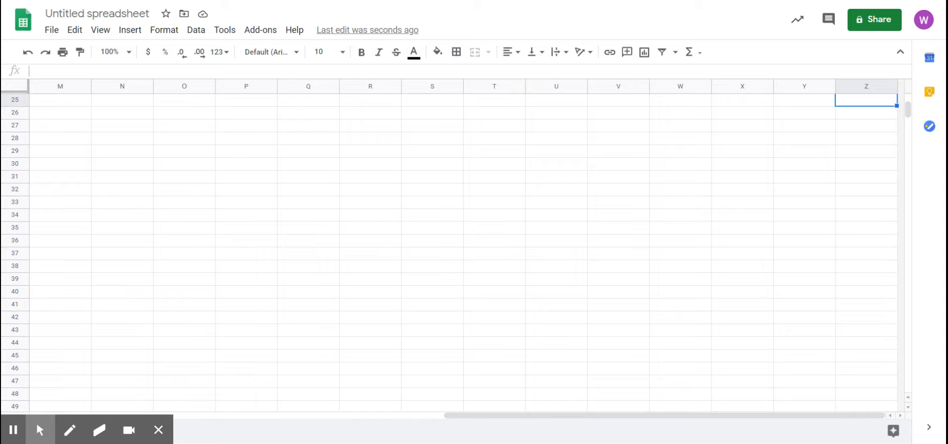
text(1)
key(Return)
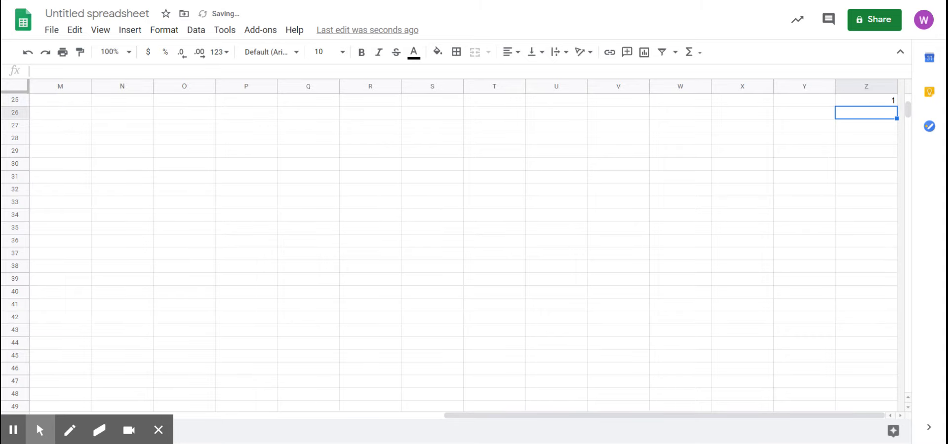
- Fill the Time in Minutes column from A2 to A6 with the values 1, 2, 3, 4 and 5
click(64, 104)
click(908, 112)
drag(909, 117, 910, 102)
click(68, 104)
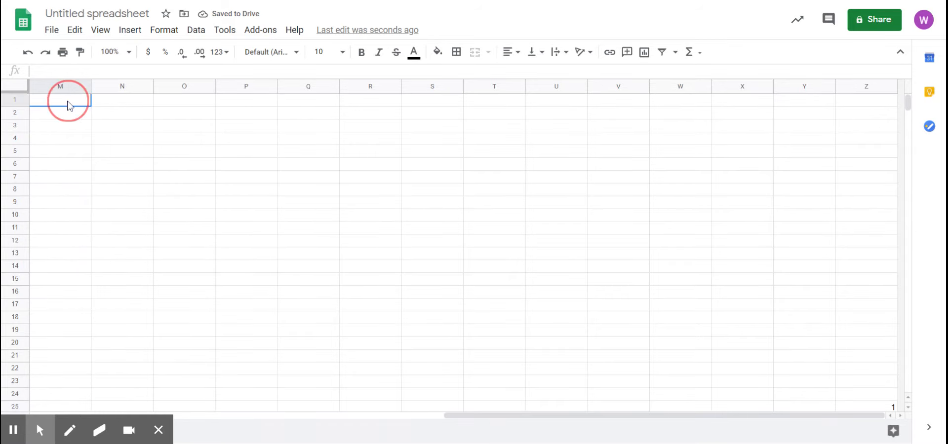
drag(488, 417, 22, 399)
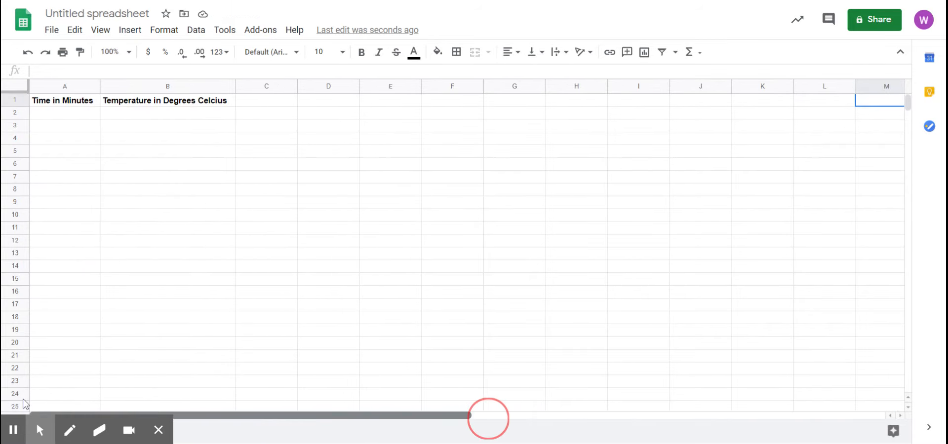
click(53, 114)
text(1)
key(Return)
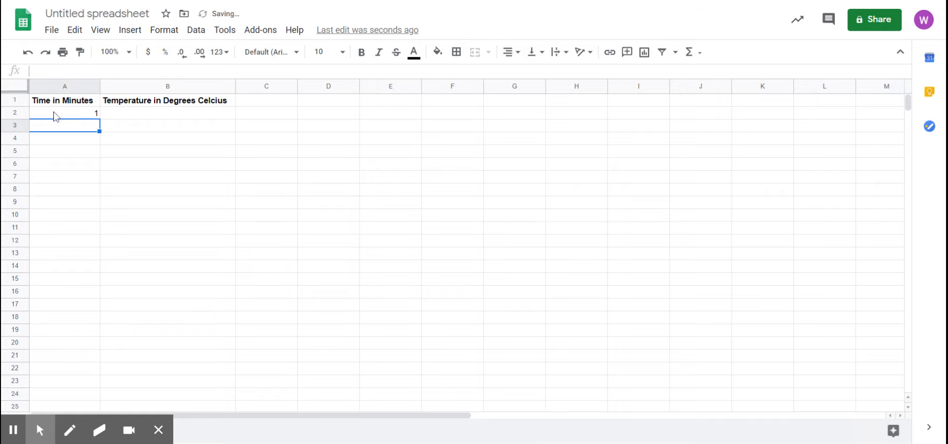
text(2)
key(Return)
text(3)
key(Return)
text(4)
key(Return)
text(5)
- Fill the temperature column from B2 to B6 with the values 10, 20, 30, 40 and 50
click(129, 111)
text(10)
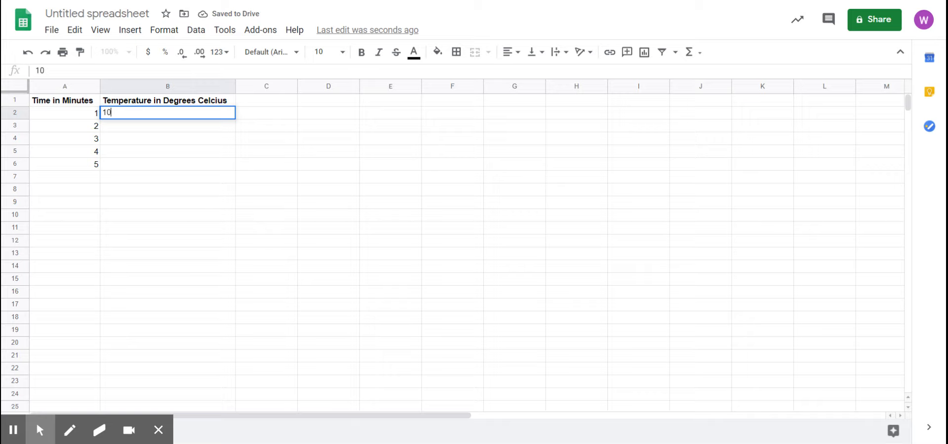
key(Return)
text(2-)
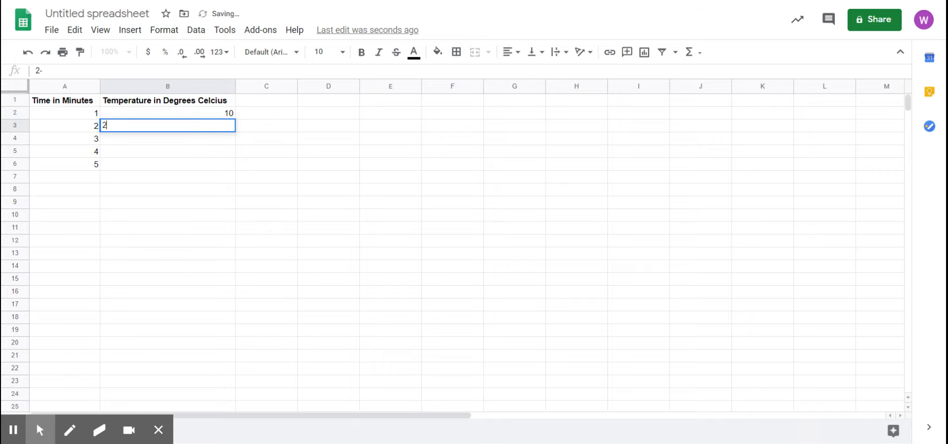
text(0)
key(Return)
text(30)
key(Return)
text(40)
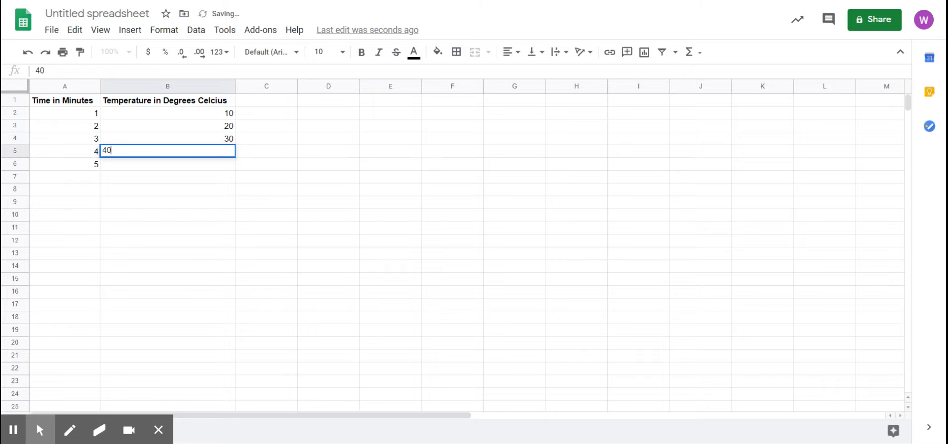
key(Return)
text(50)
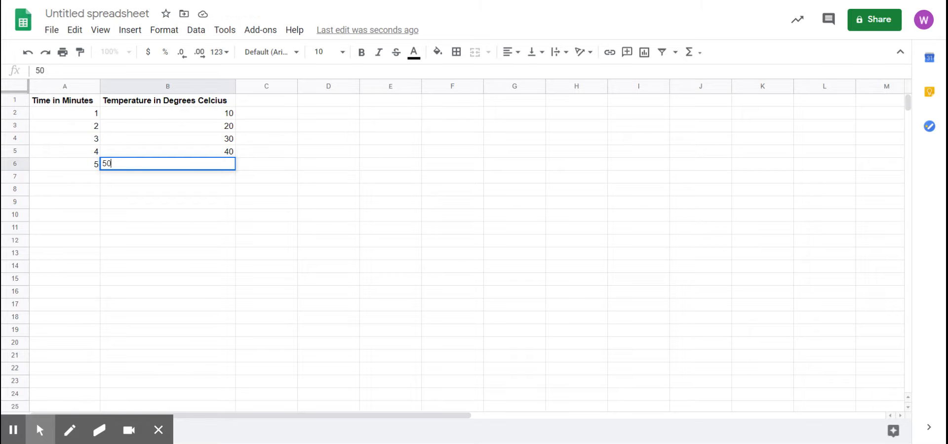
- Insert a chart from the data in A1:B6 and place it beside the table, starting at column C
drag(233, 167, 51, 104)
click(238, 179)
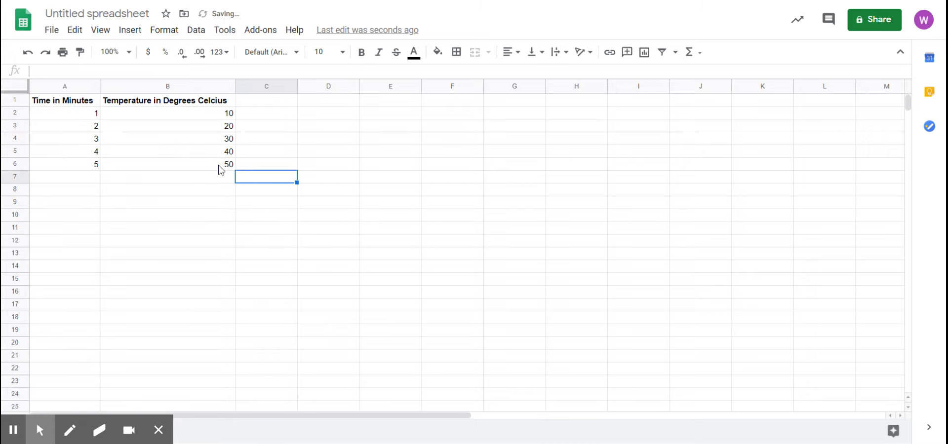
click(231, 166)
drag(231, 166, 122, 100)
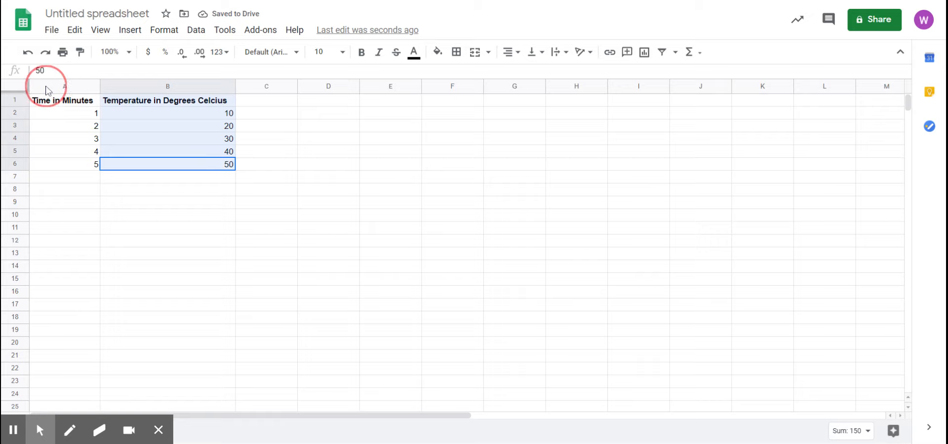
click(273, 192)
drag(197, 166, 40, 90)
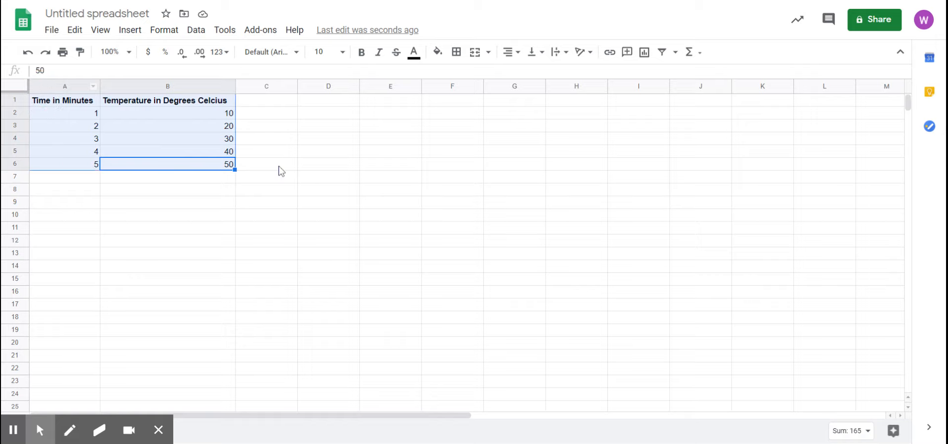
click(130, 30)
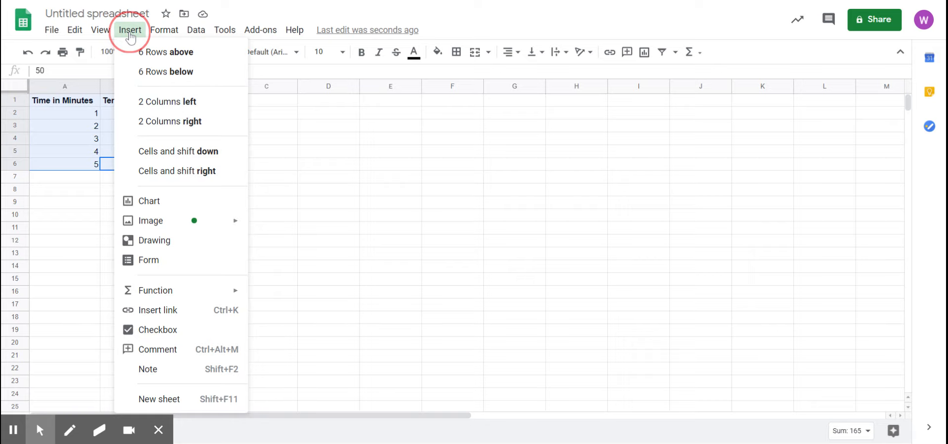
click(154, 203)
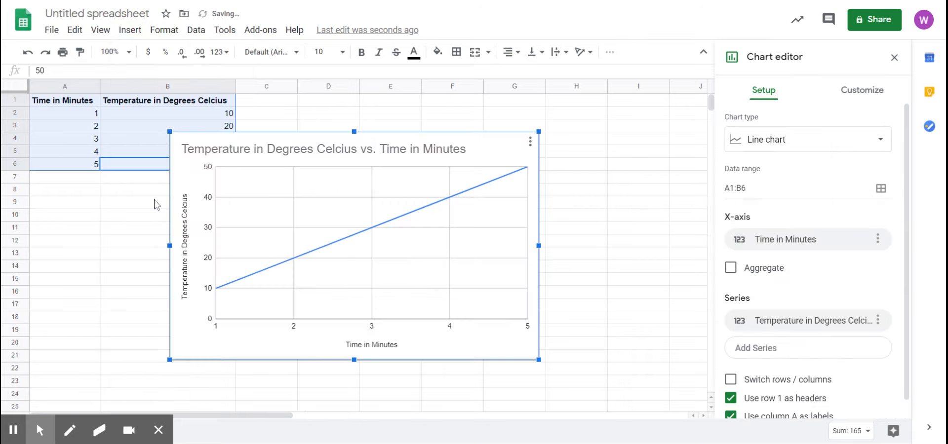
drag(506, 149, 592, 111)
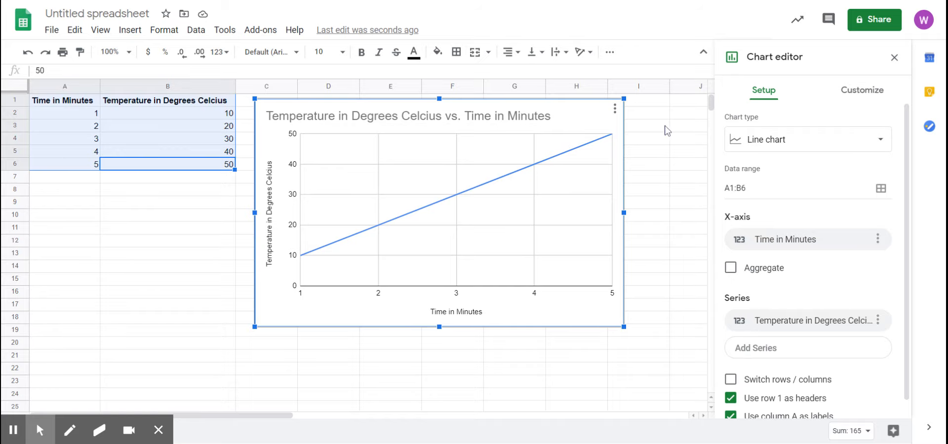
click(15, 431)
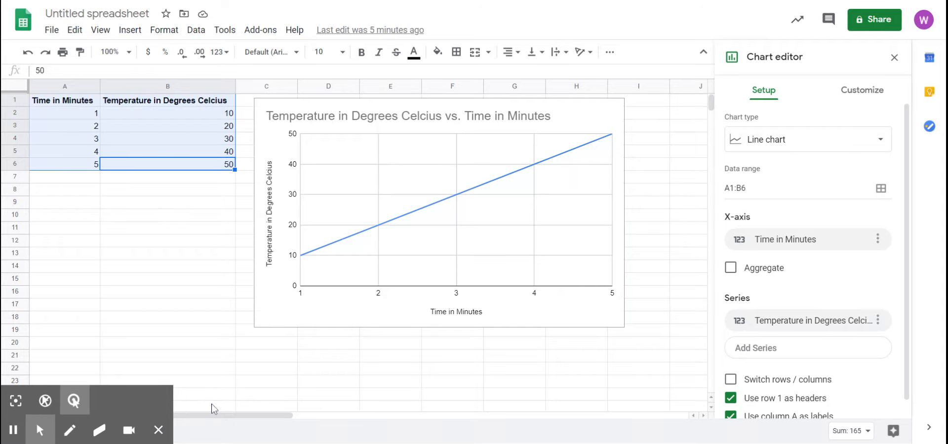
click(909, 153)
drag(908, 147, 905, 96)
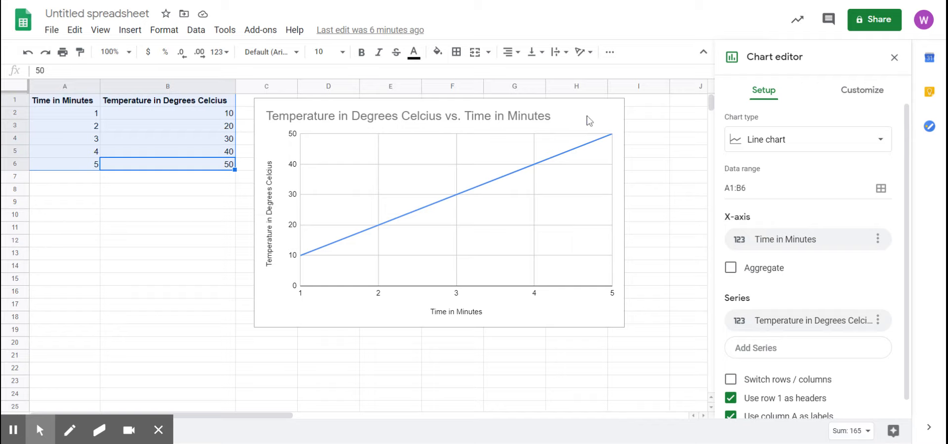
- Close the chart editor and reopen it for the temperature line chart
click(607, 119)
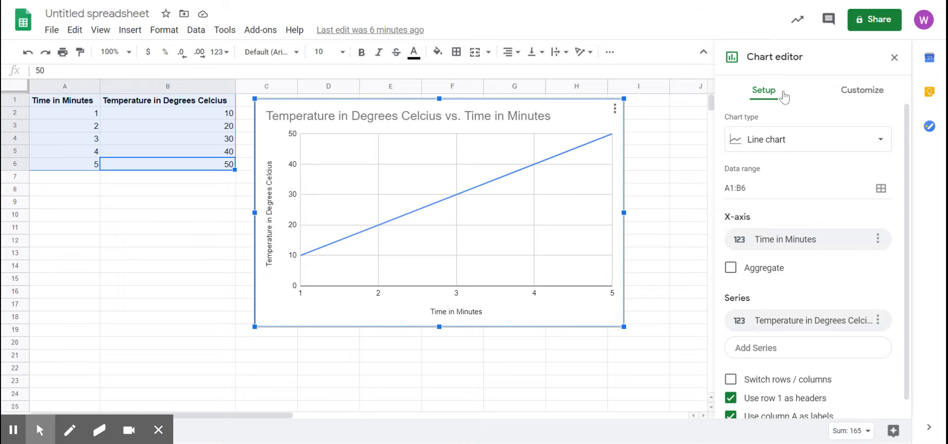
click(894, 58)
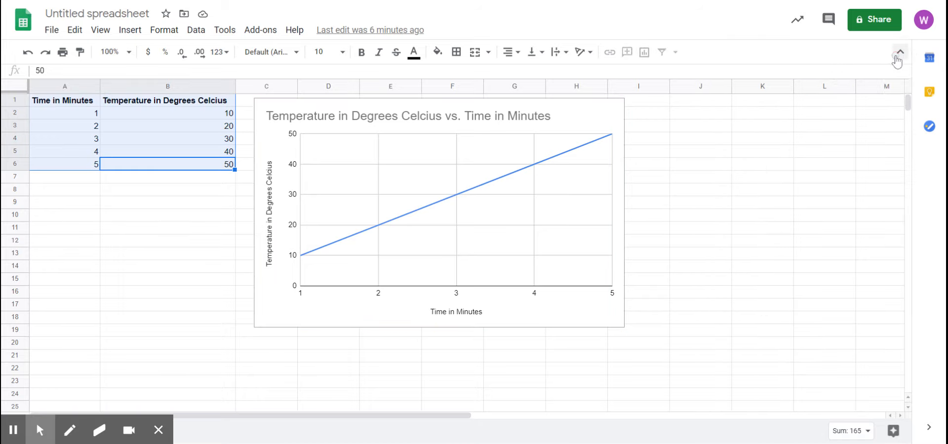
double_click(588, 129)
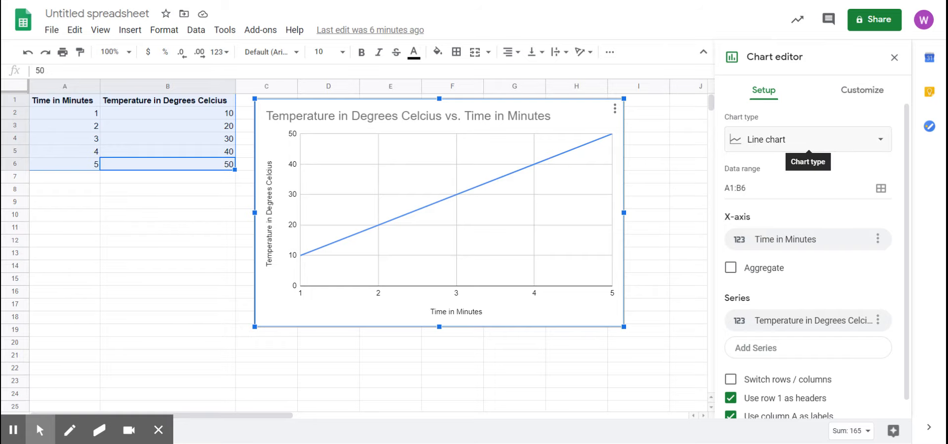
- Change the temperature chart's type from line chart to column chart
click(793, 143)
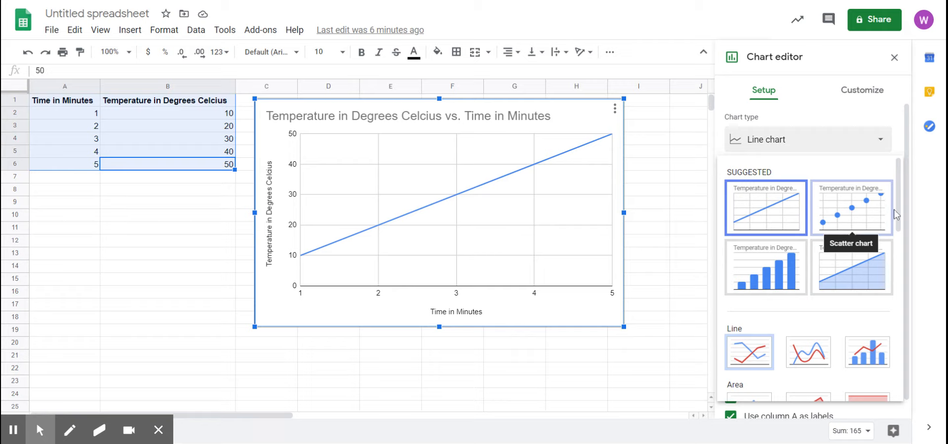
drag(900, 206, 918, 247)
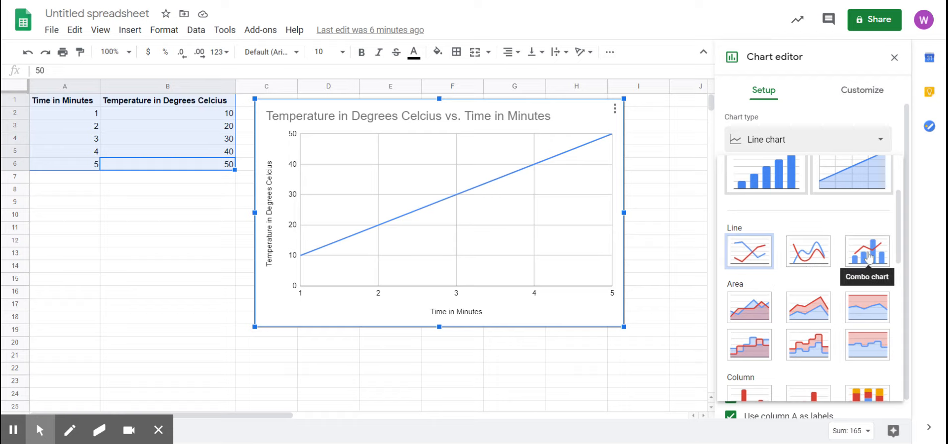
drag(896, 216, 905, 274)
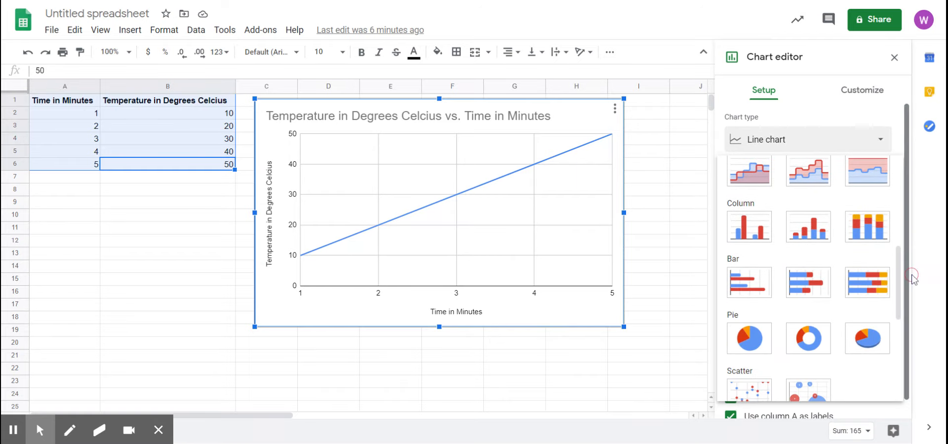
click(751, 239)
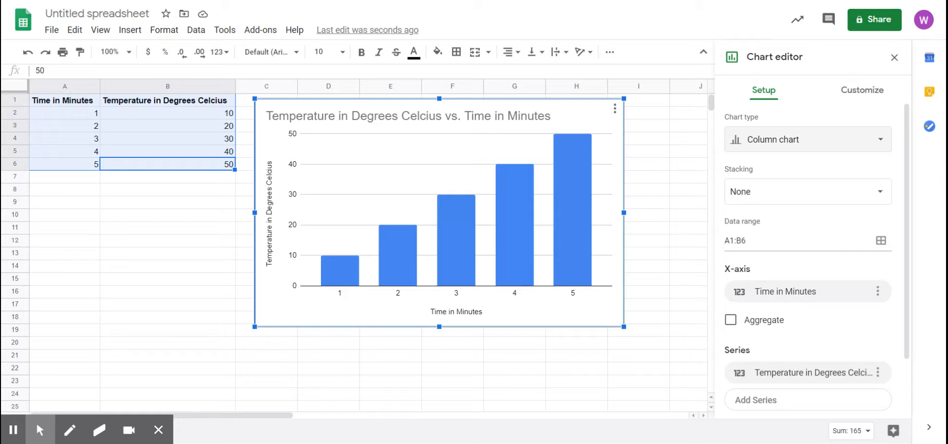
- Change the temperature chart's type from column chart to pie chart
click(835, 141)
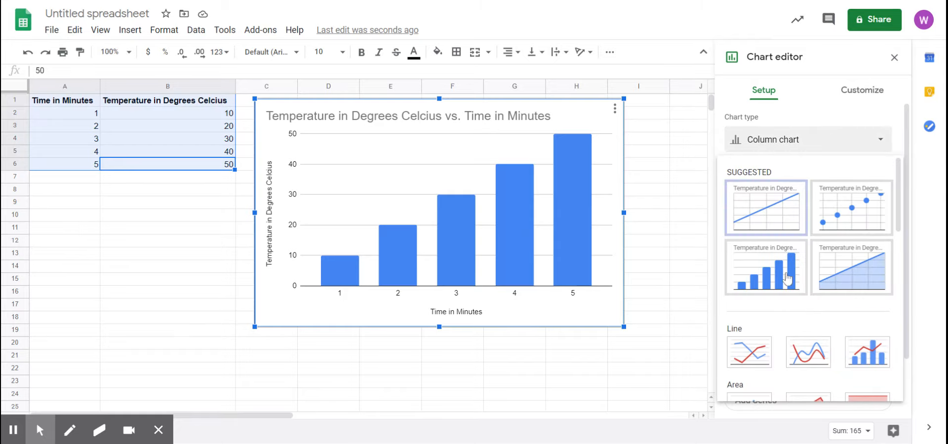
drag(899, 200, 923, 307)
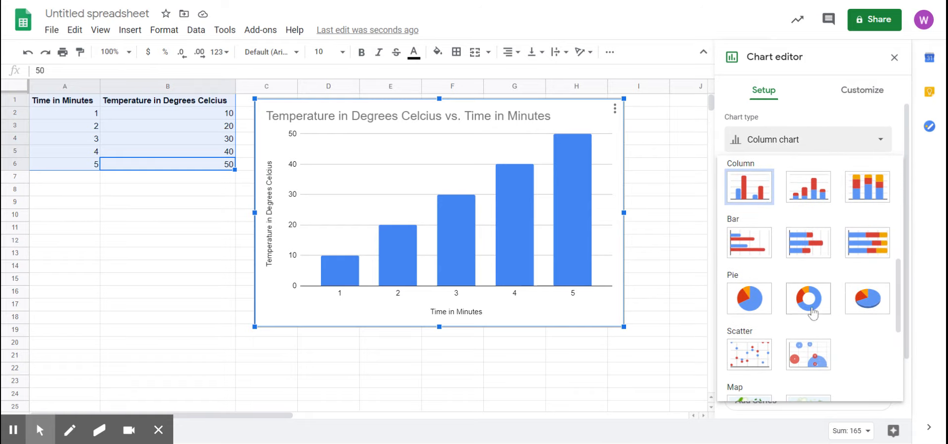
click(744, 307)
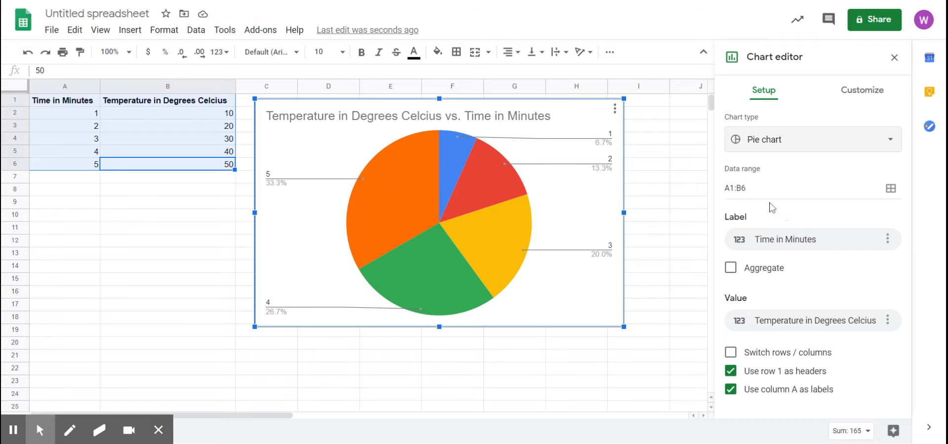
- Change the temperature chart's type from pie chart to the suggested line chart
click(803, 143)
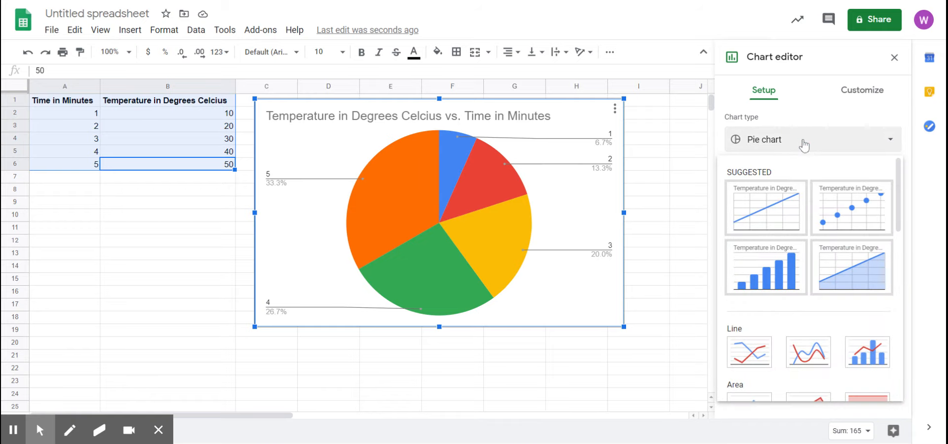
click(769, 200)
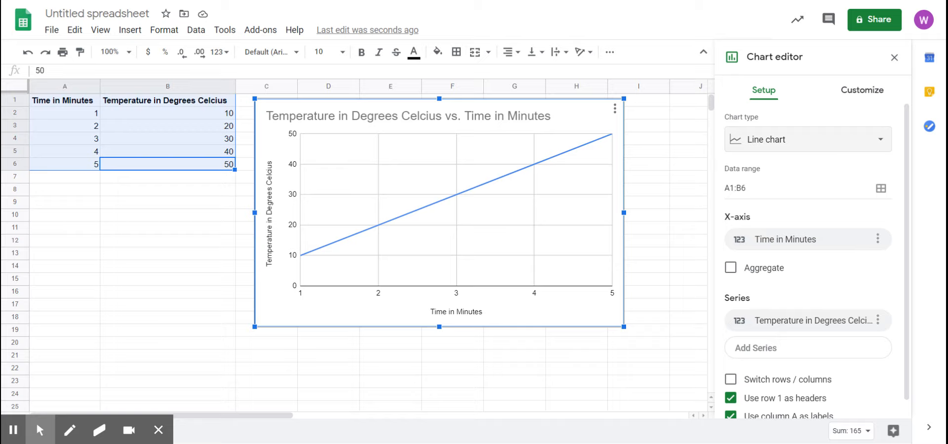
- Set the font of the whole line chart to Comic Sans MS in its chart style settings
click(859, 95)
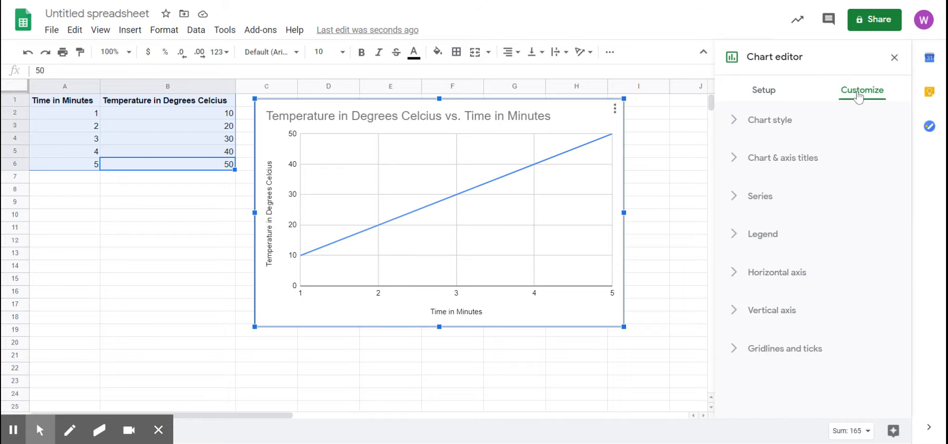
click(770, 123)
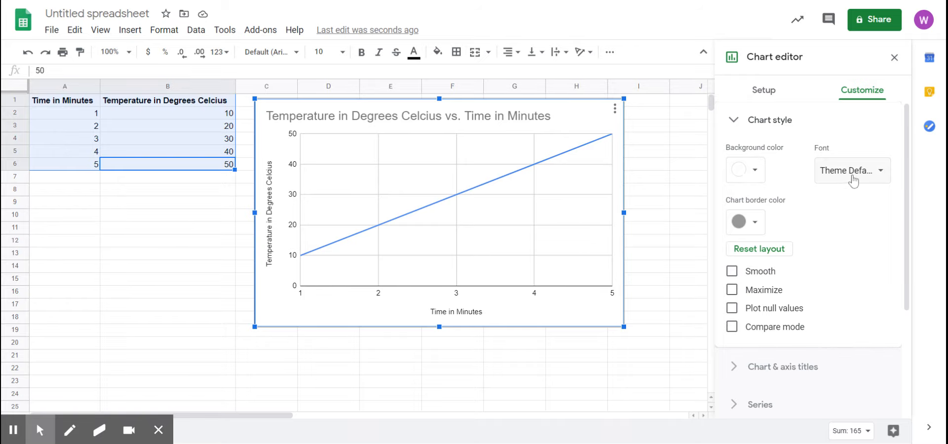
click(883, 183)
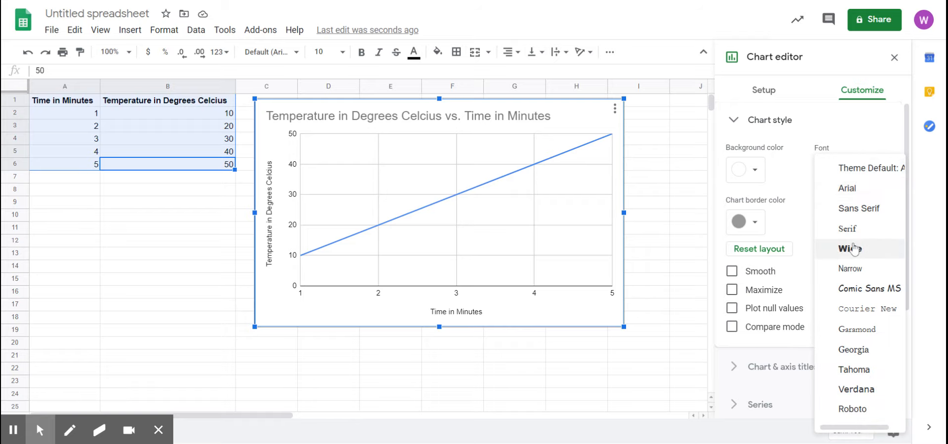
click(851, 291)
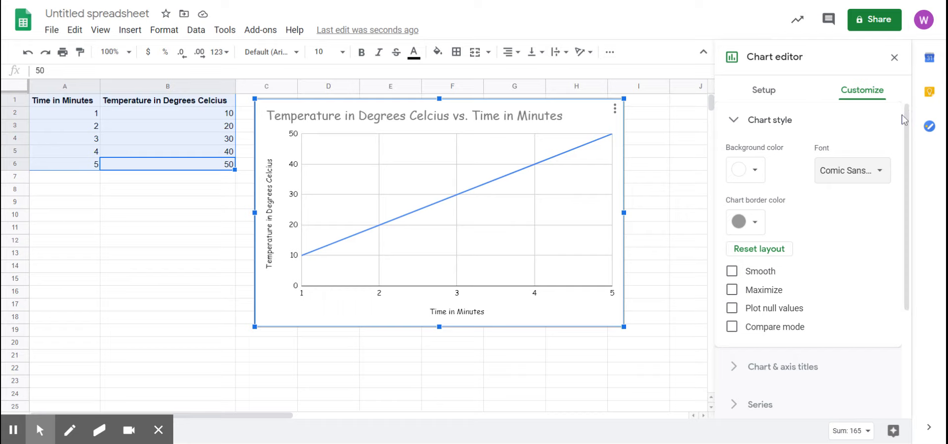
- Set the text color of the chart's vertical axis title to magenta
drag(906, 143, 924, 265)
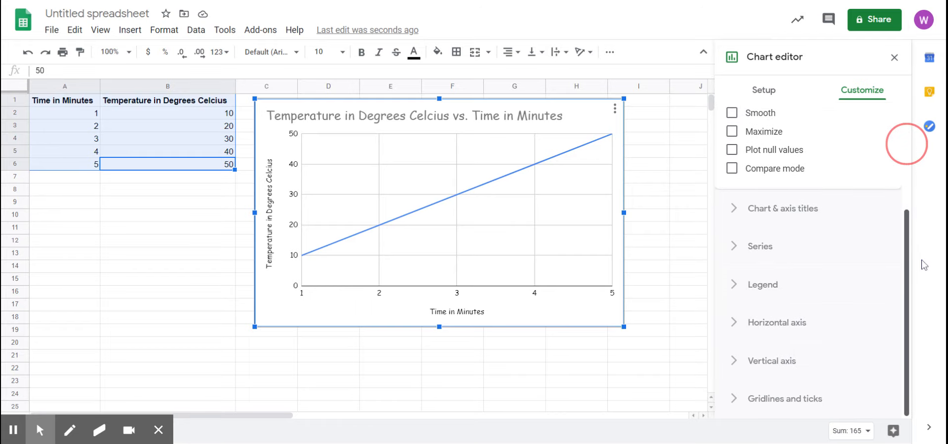
click(805, 209)
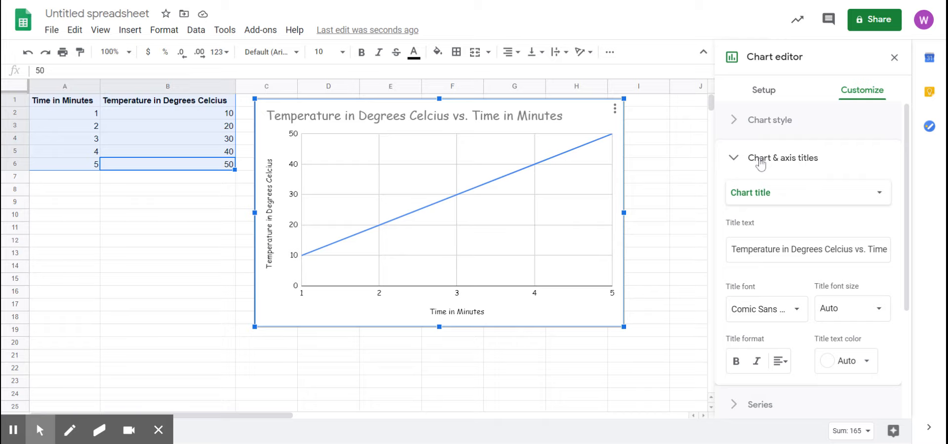
click(778, 195)
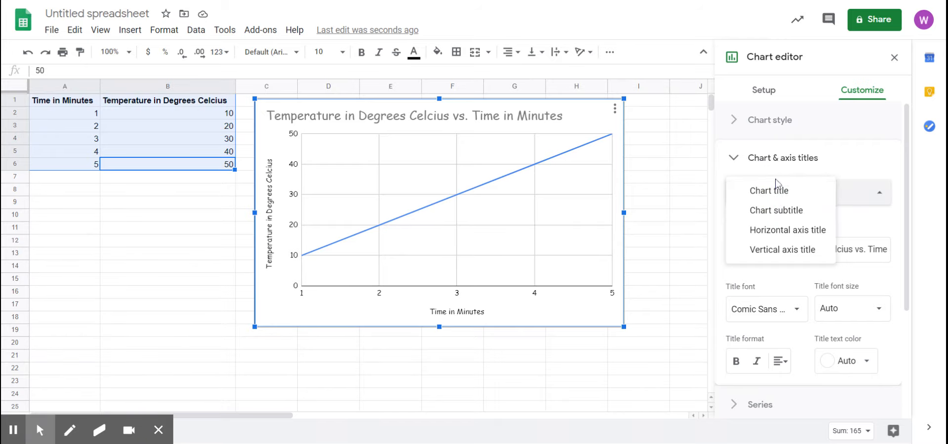
click(759, 232)
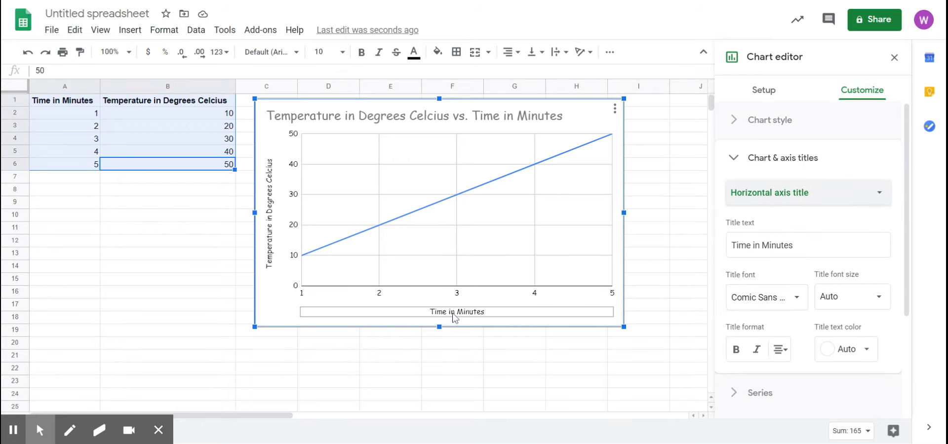
click(788, 193)
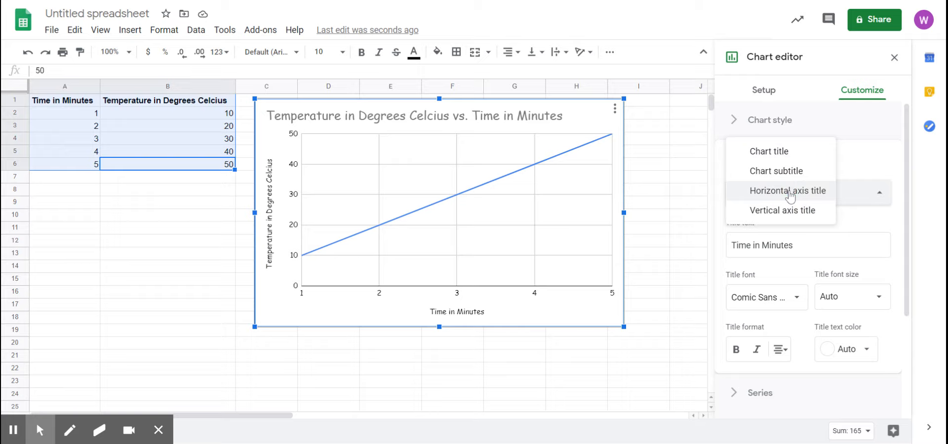
click(784, 212)
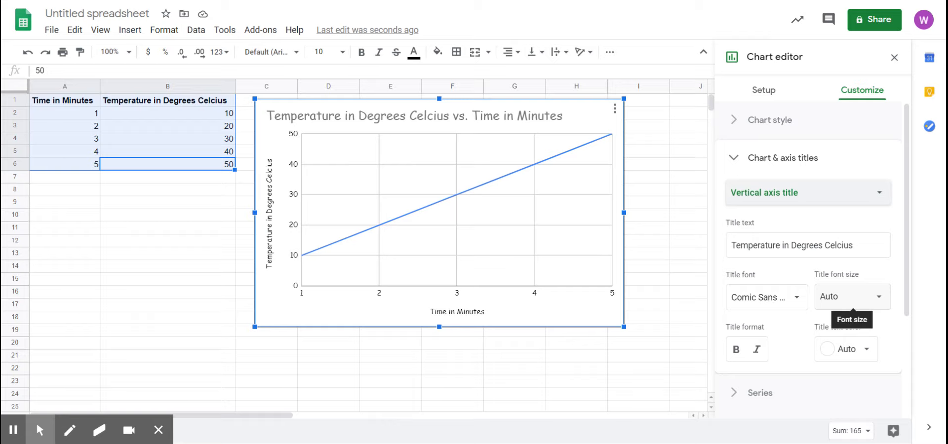
click(845, 350)
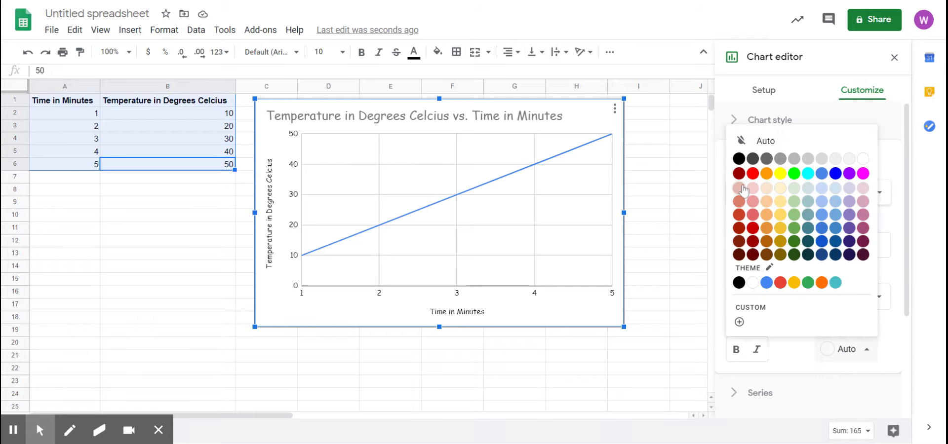
click(863, 174)
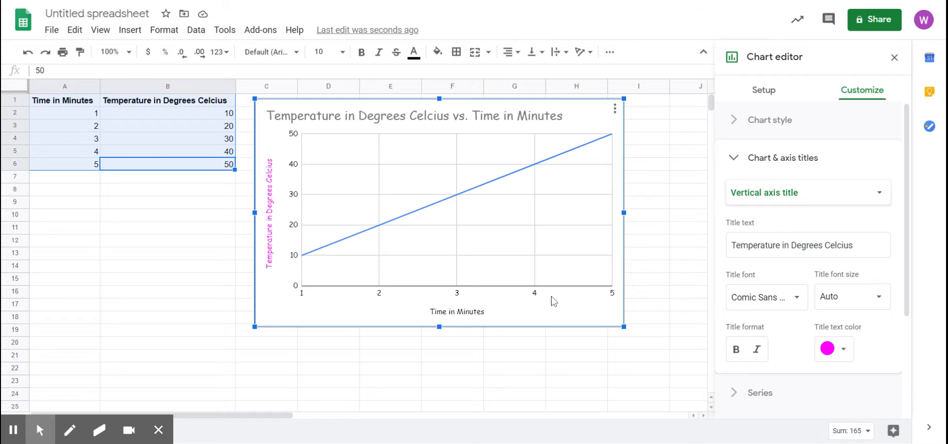
- Set the text color of the chart's horizontal axis title to magenta
click(795, 195)
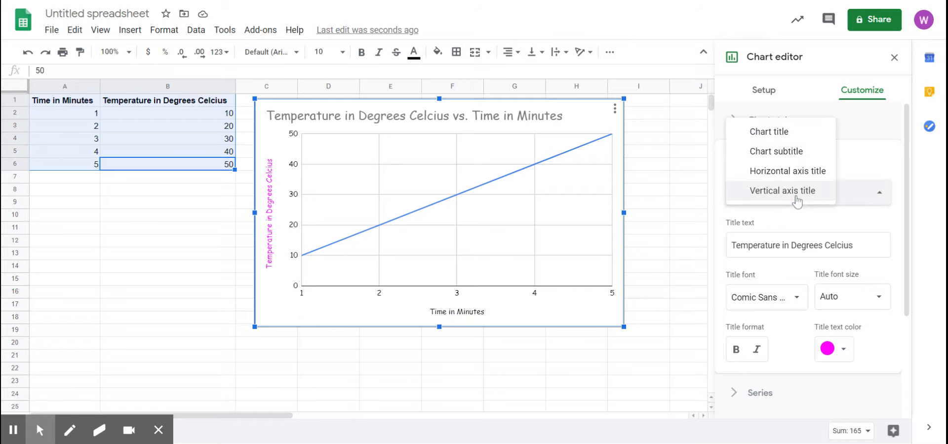
click(774, 173)
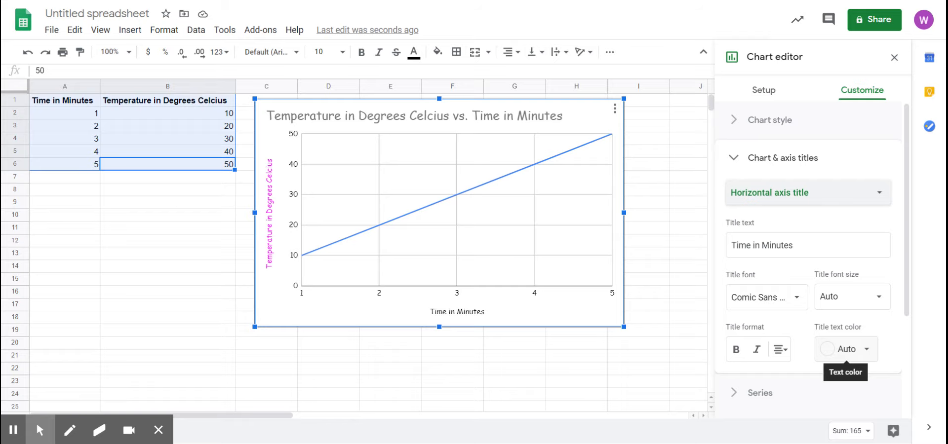
click(856, 355)
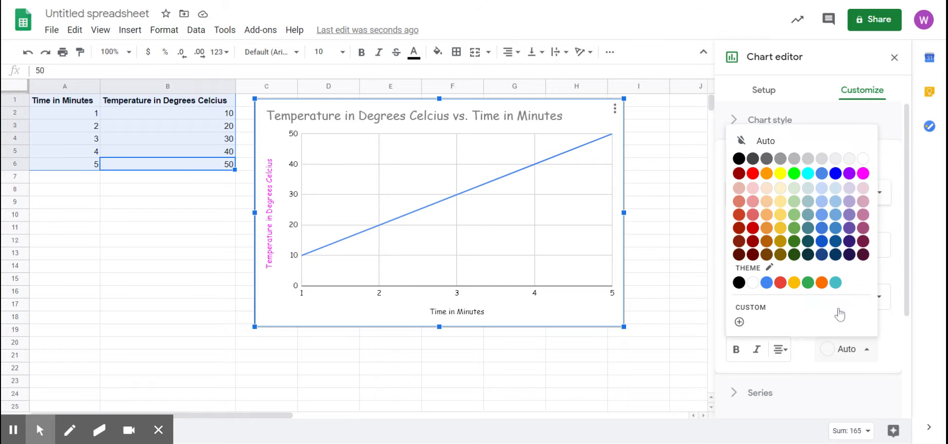
click(862, 174)
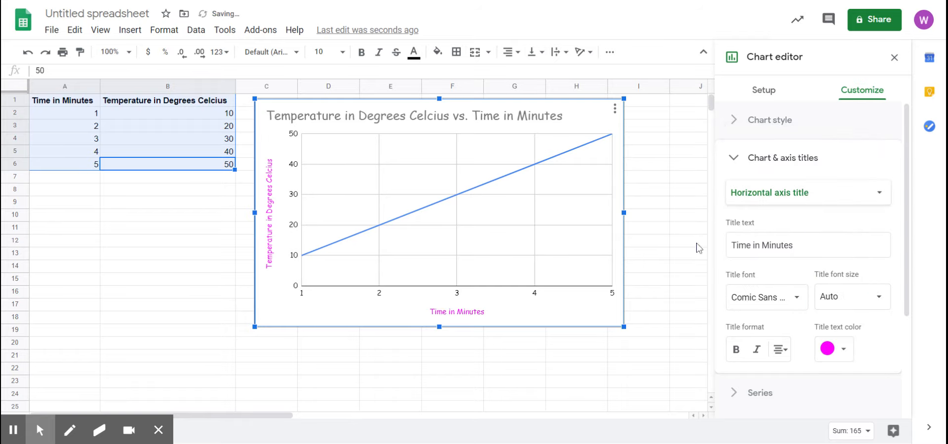
- Set the text color of the number labels along the chart's horizontal axis to white
click(320, 298)
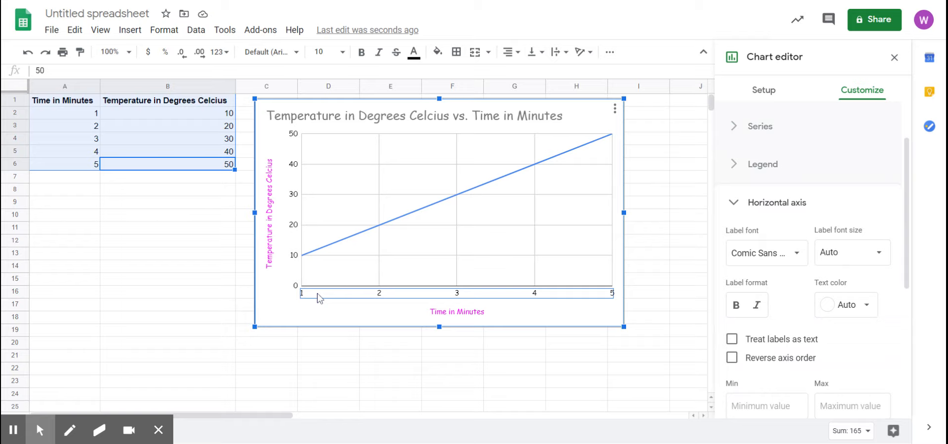
click(850, 316)
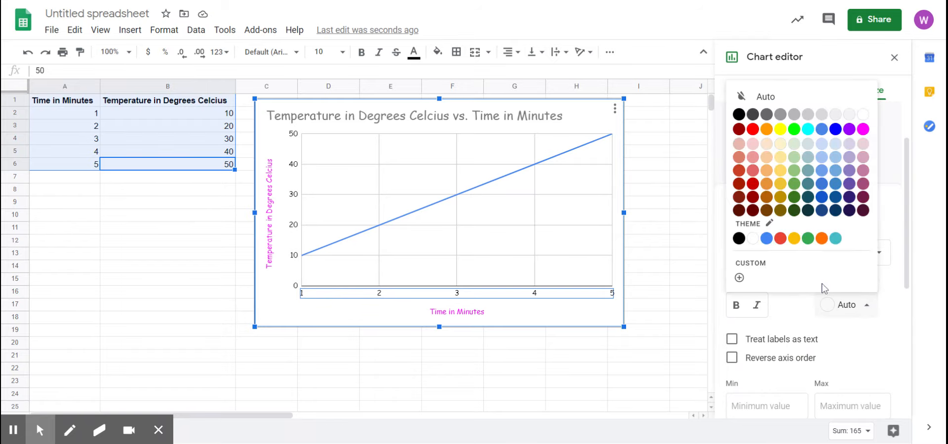
click(862, 115)
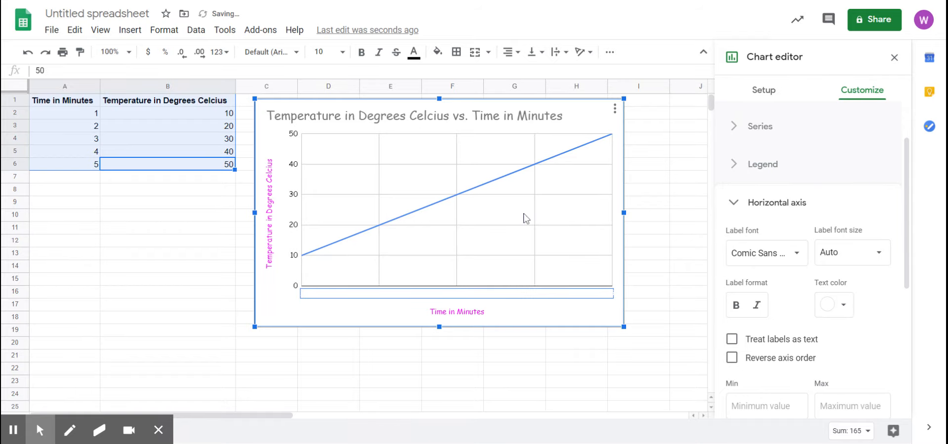
- Set the text color of the number labels along the chart's vertical axis to white
click(297, 279)
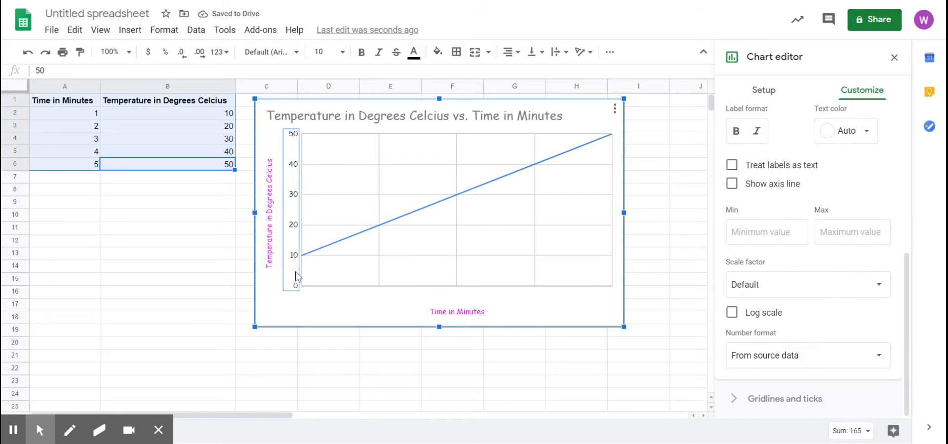
click(861, 140)
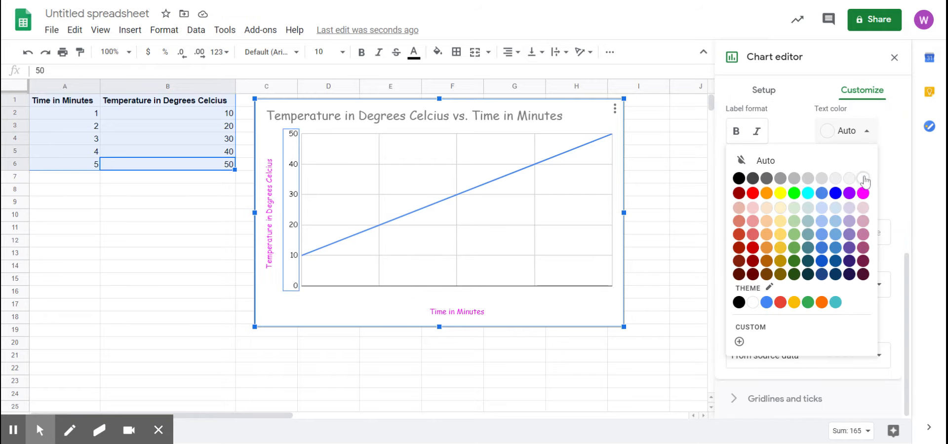
click(863, 179)
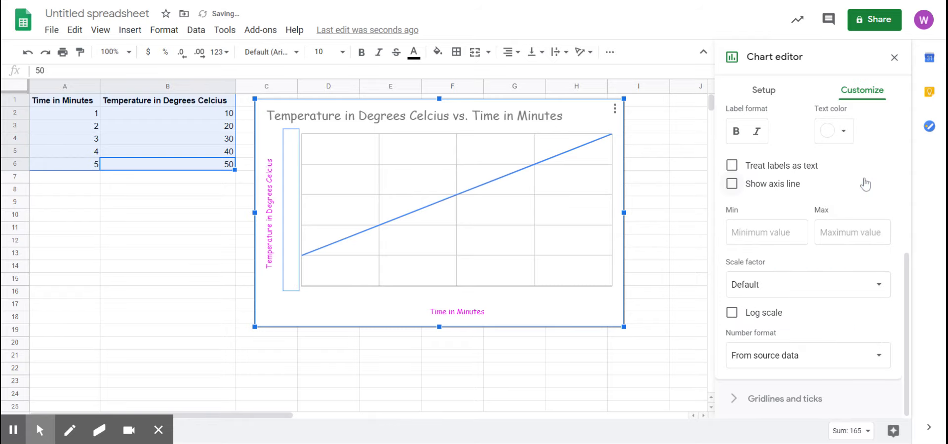
- Replace the chart title text with "Change in State of Boiling Water"
drag(908, 257, 931, 88)
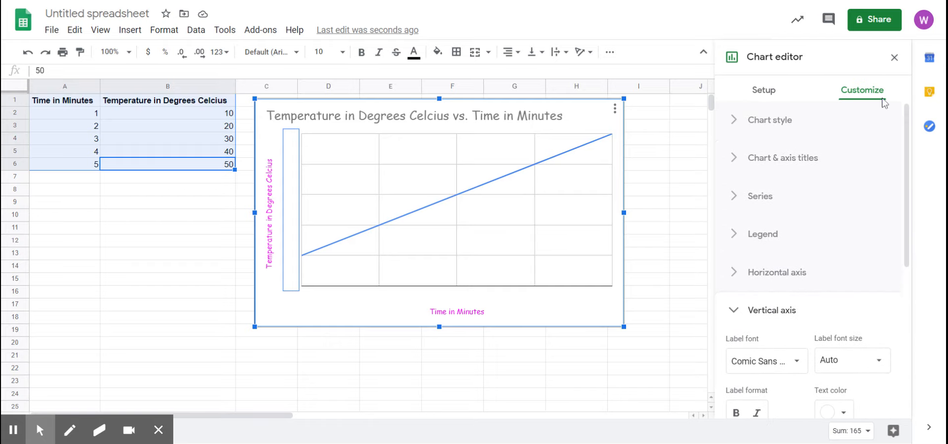
click(768, 163)
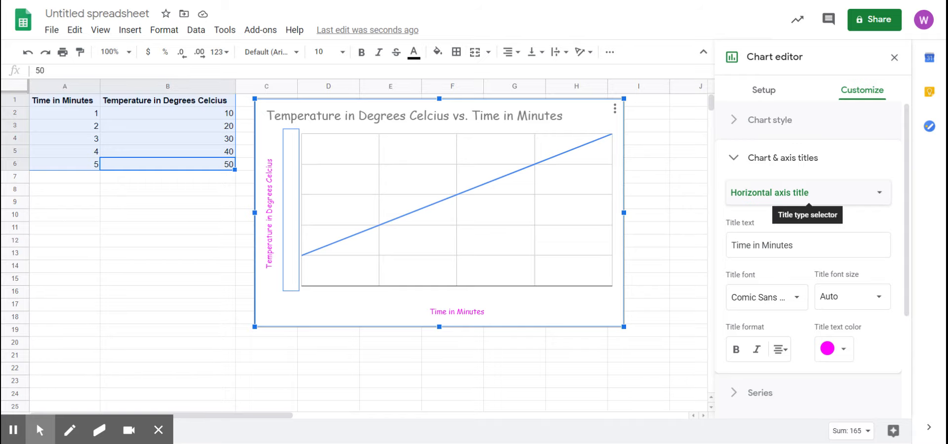
click(790, 192)
click(759, 153)
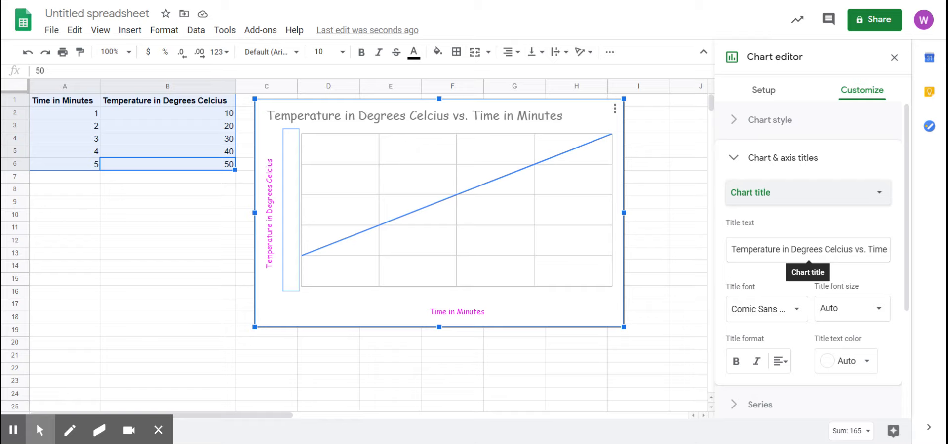
drag(731, 250, 900, 254)
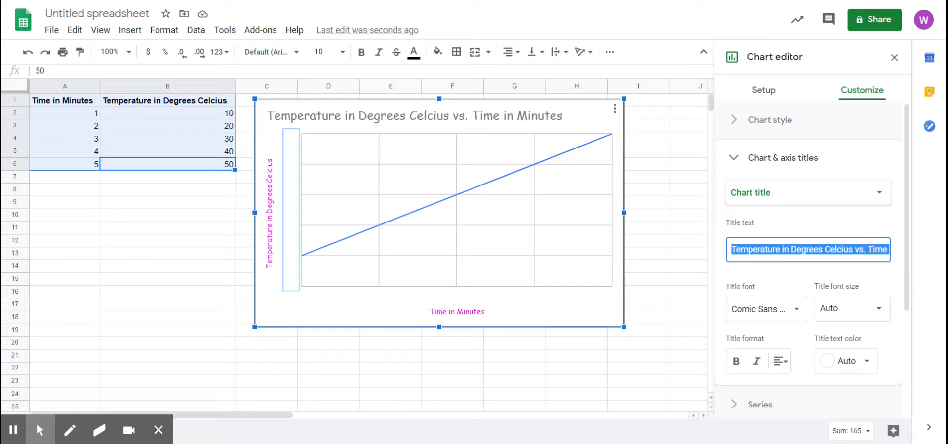
text(Stud)
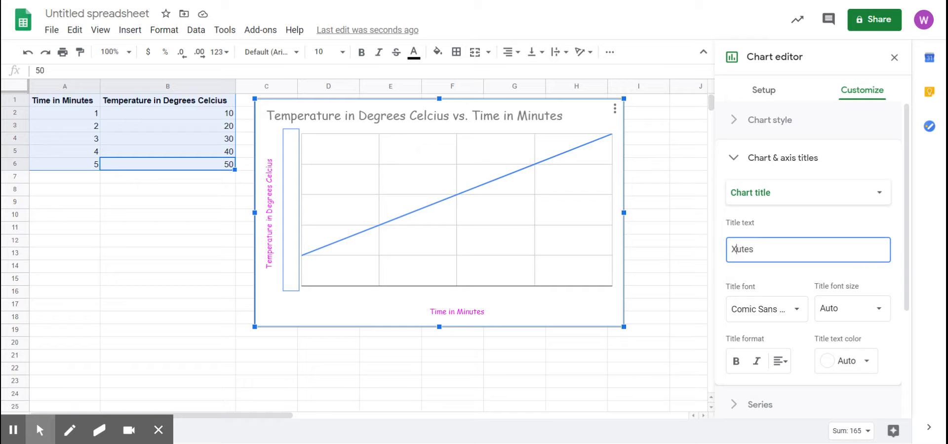
key(BackSpace)
key(BackSpace)
key(BackSpace)
key(BackSpace)
text(Change )
text(in Sa)
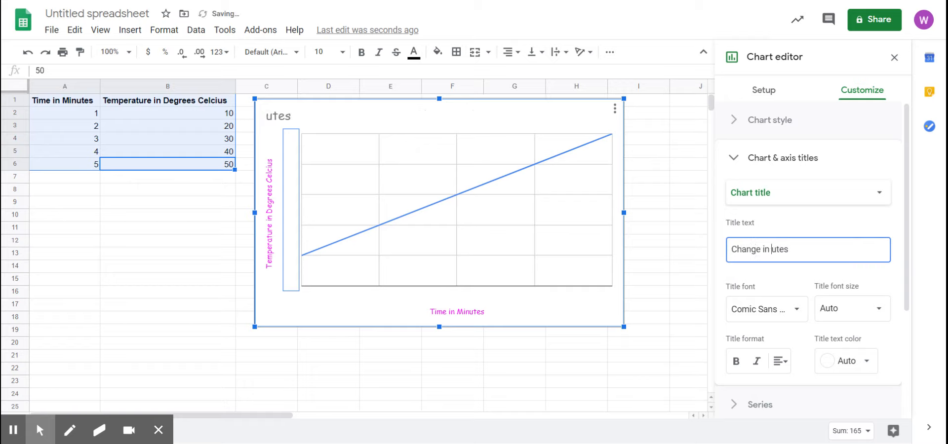
key(BackSpace)
text(tate of )
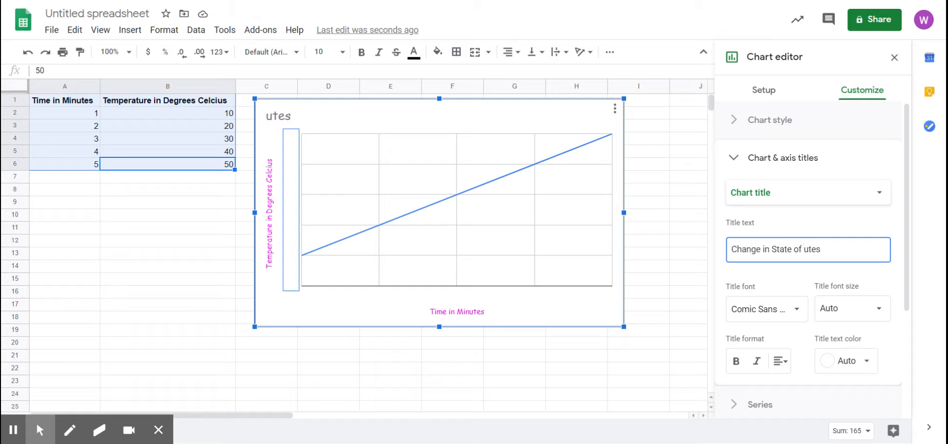
text(Boiling Water)
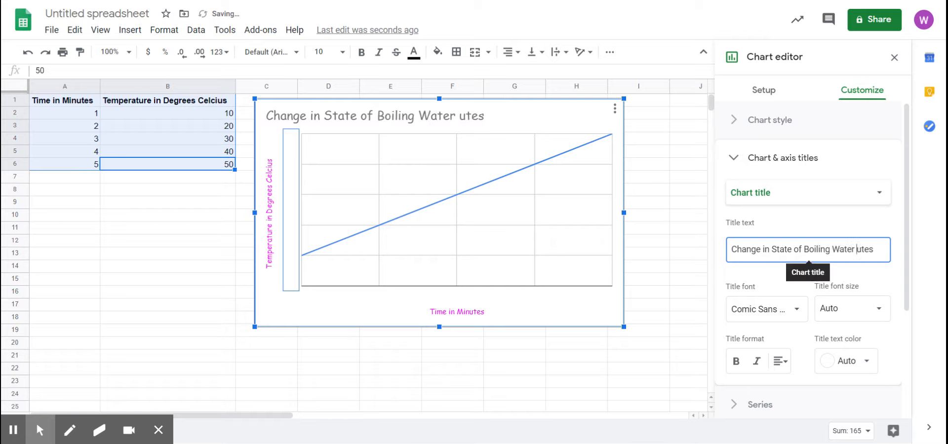
double_click(864, 249)
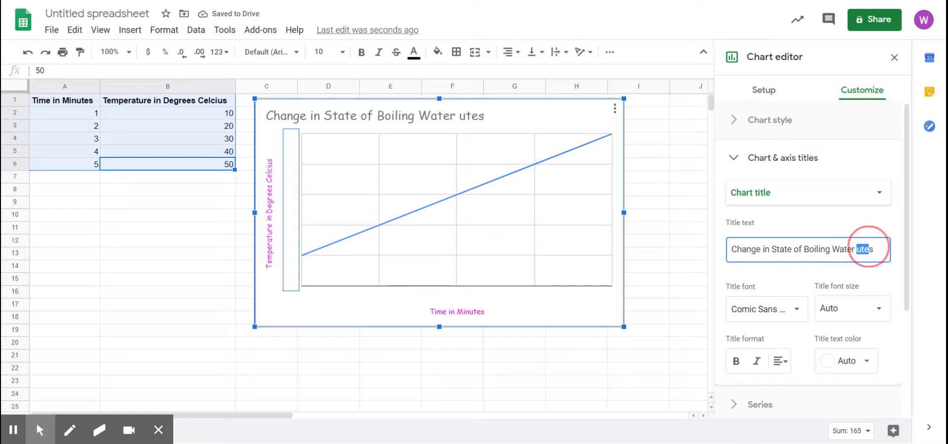
key(BackSpace)
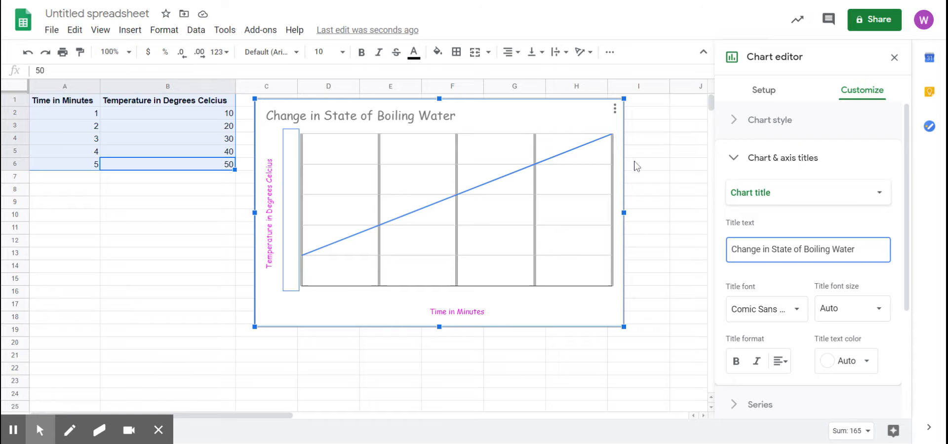
- Center the chart title above the plot and set its text color to cyan
drag(903, 156, 934, 202)
click(778, 296)
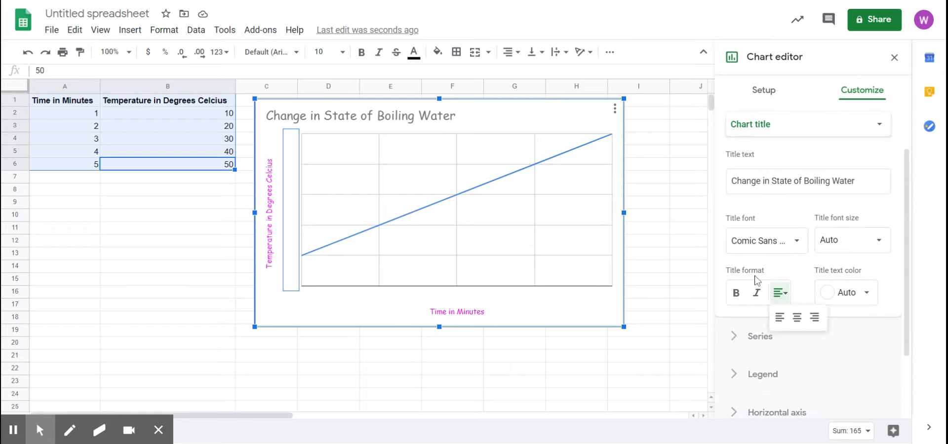
click(798, 321)
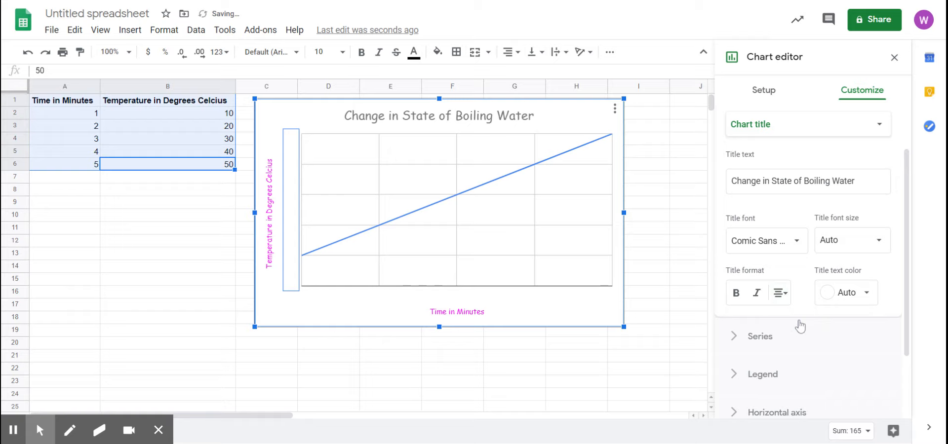
click(872, 296)
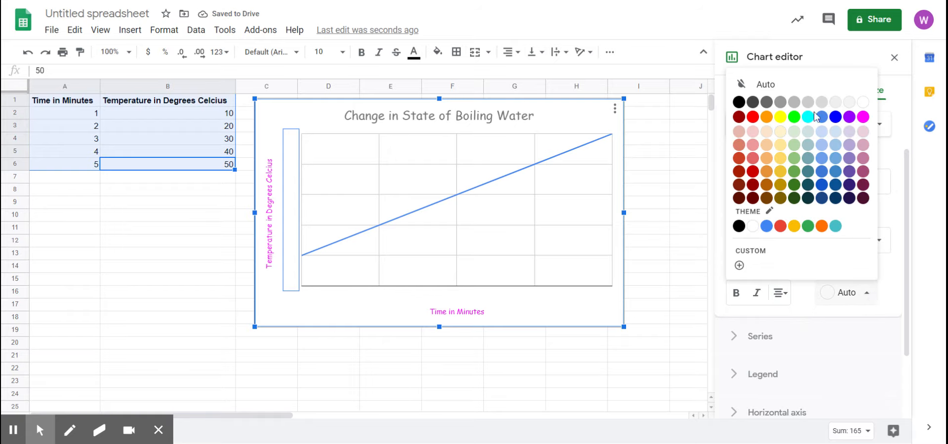
click(808, 119)
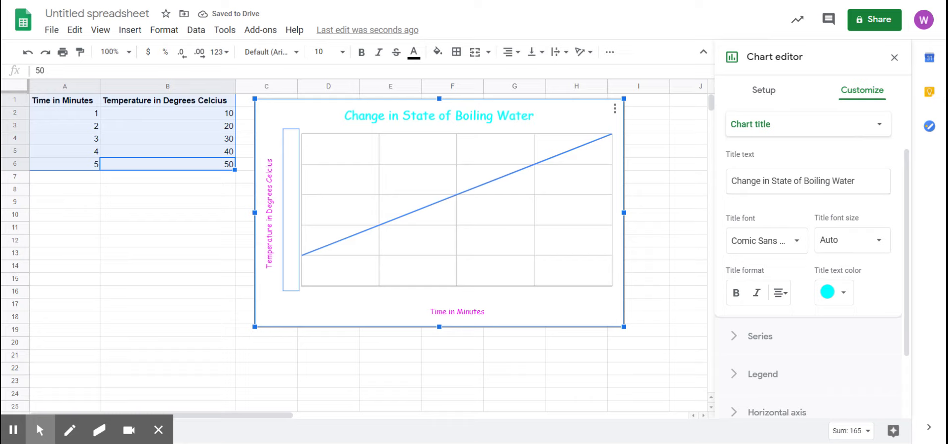
- Set the chart's background color to black
drag(906, 180, 904, 112)
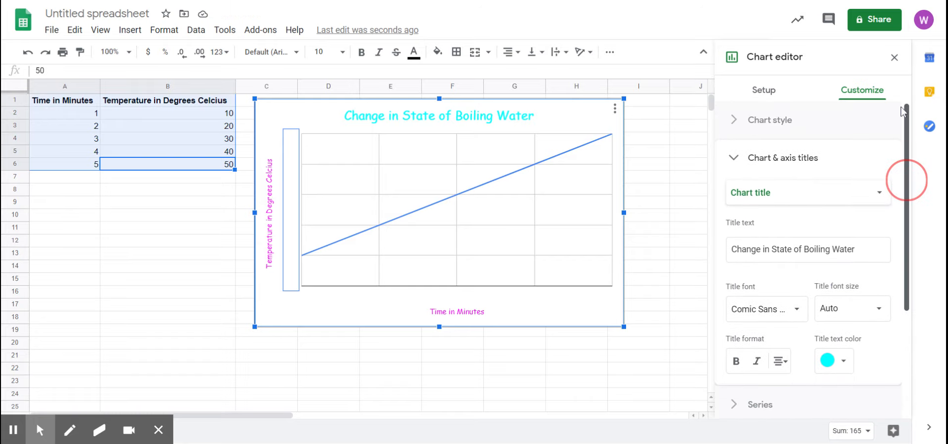
click(757, 127)
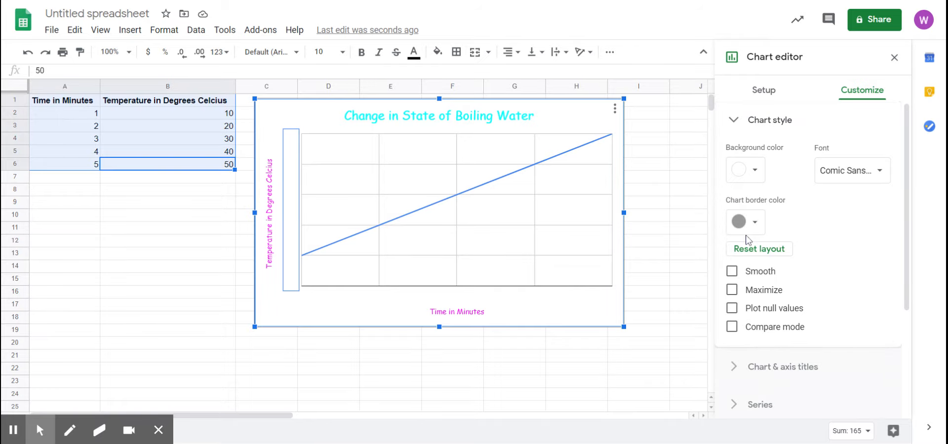
click(756, 170)
click(738, 217)
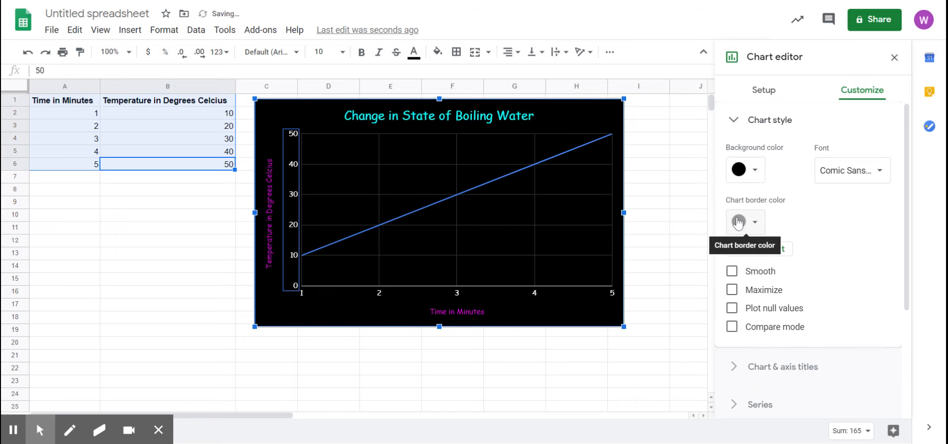
click(737, 222)
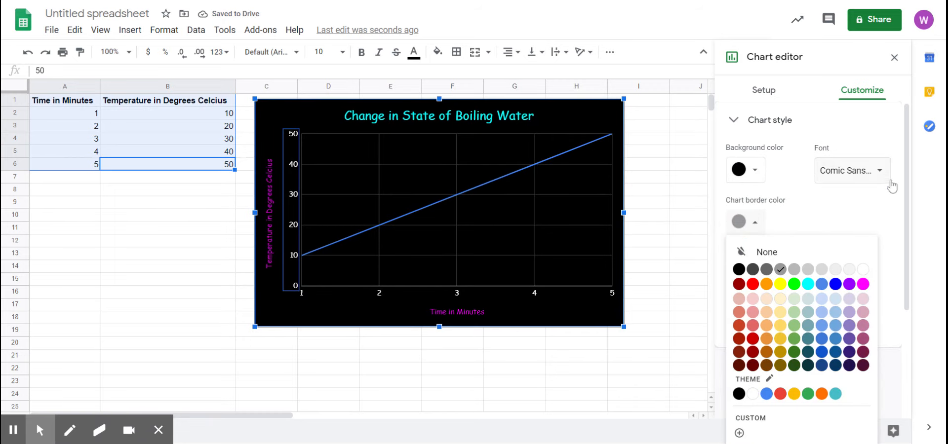
drag(907, 165, 911, 276)
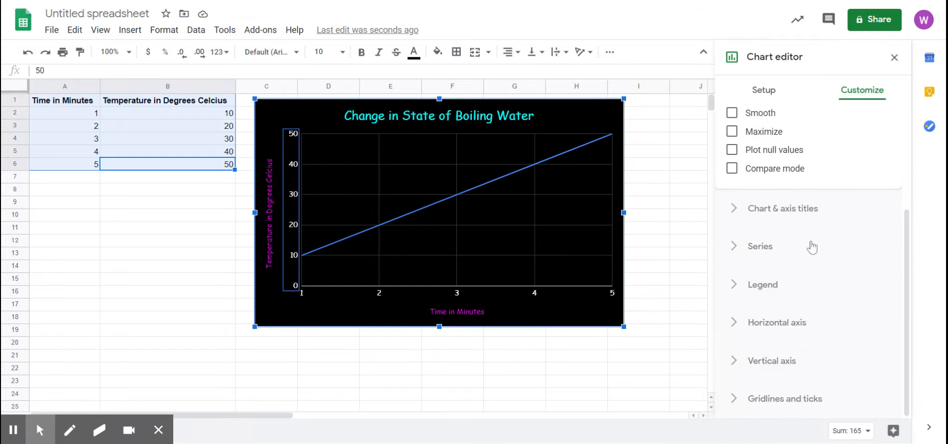
click(786, 210)
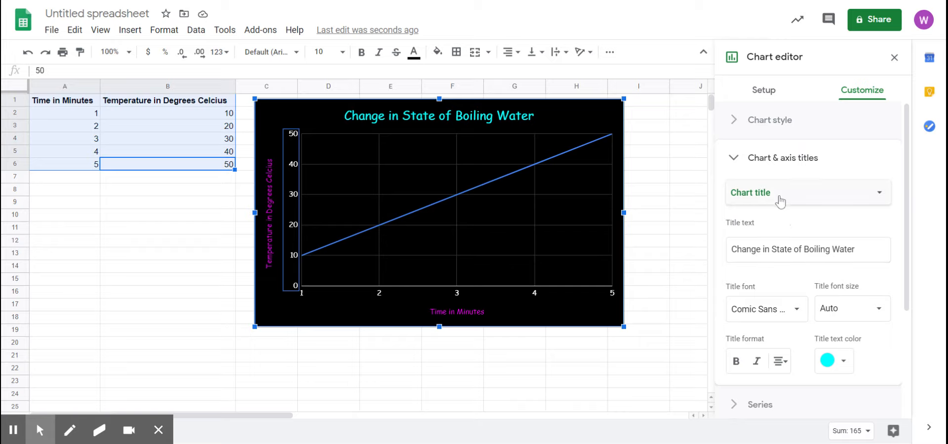
click(781, 201)
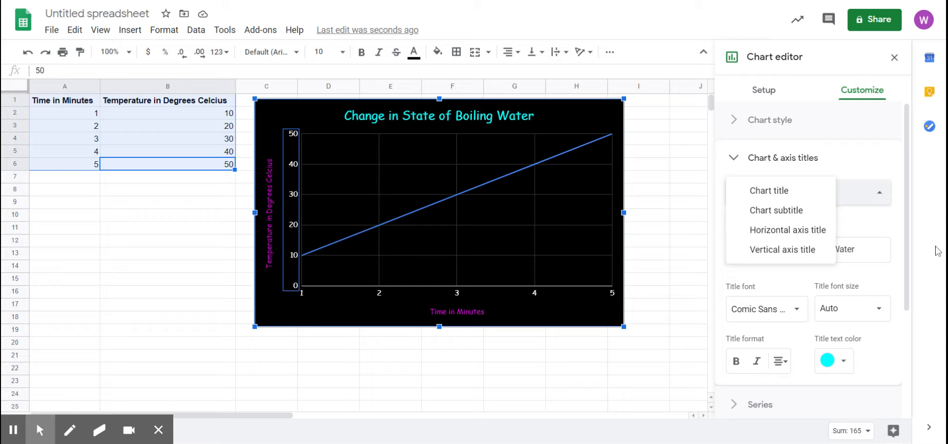
- Set the color of the temperature series line to bright green
drag(907, 193, 942, 334)
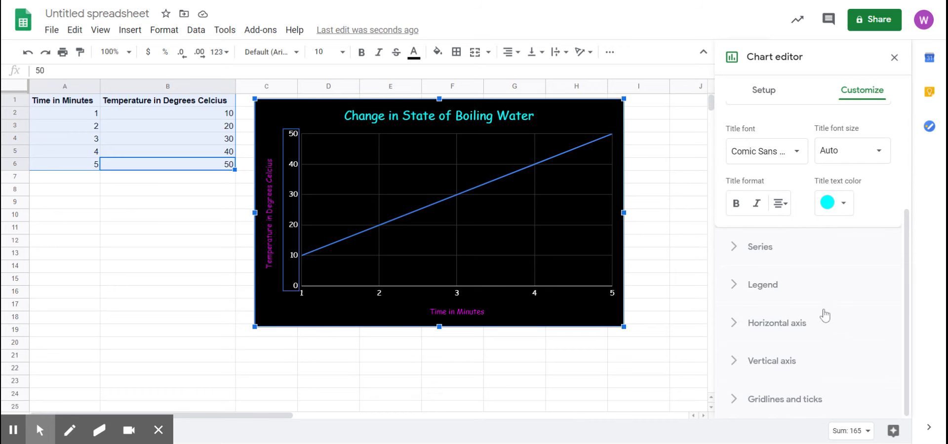
click(756, 246)
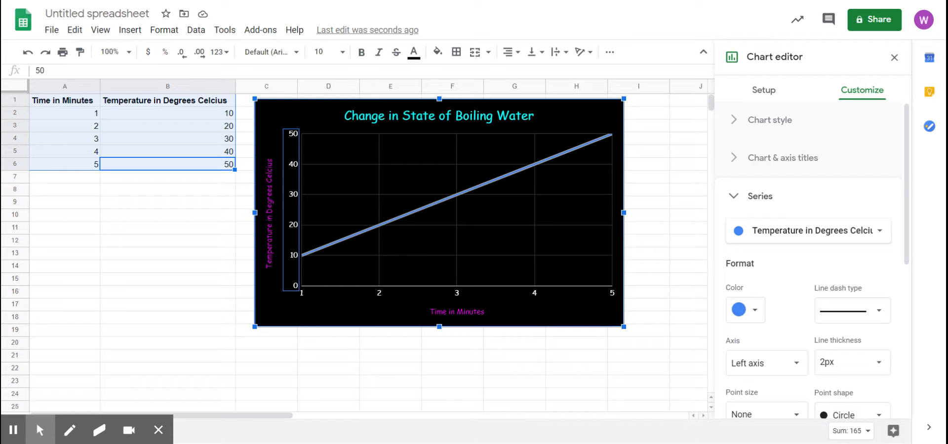
click(755, 312)
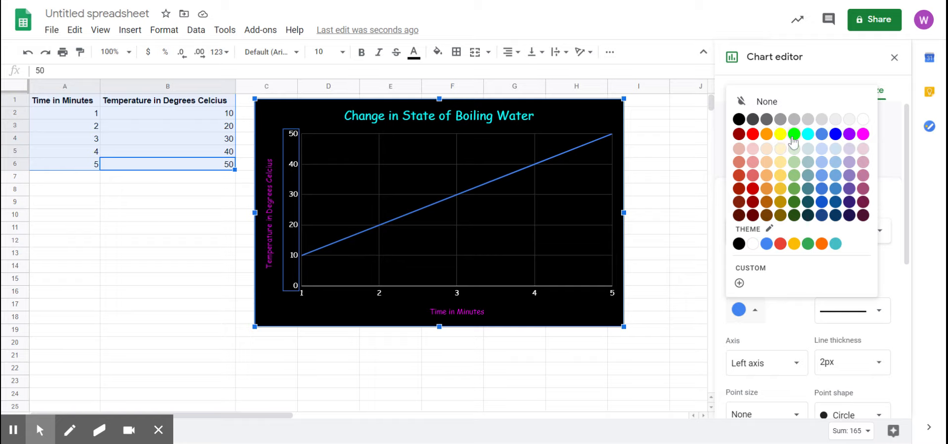
click(794, 136)
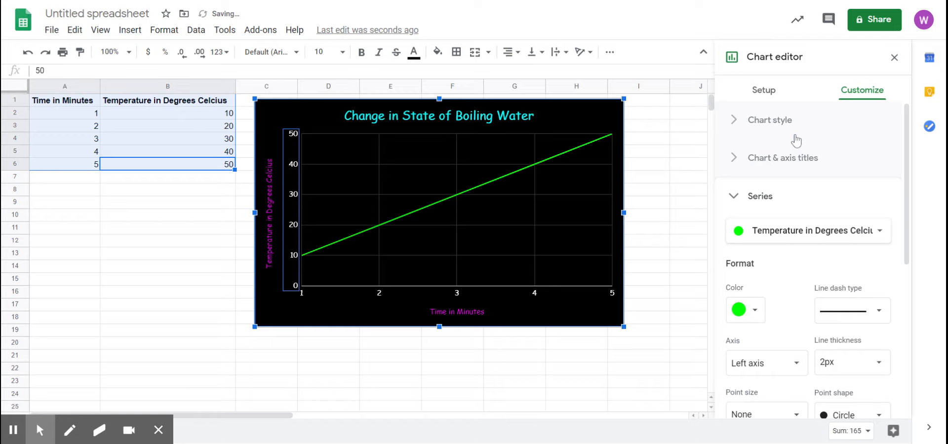
- Try the dotted, dashed, dash-dot and long-dash styles on the temperature series line
click(883, 310)
click(861, 329)
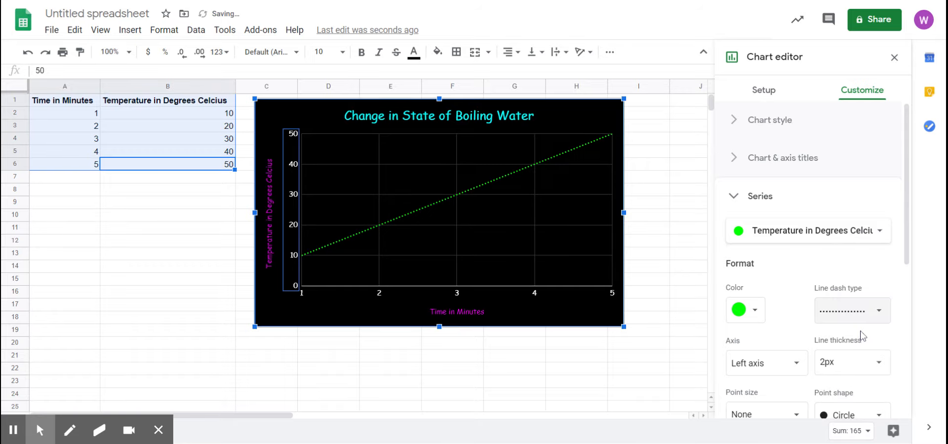
click(872, 313)
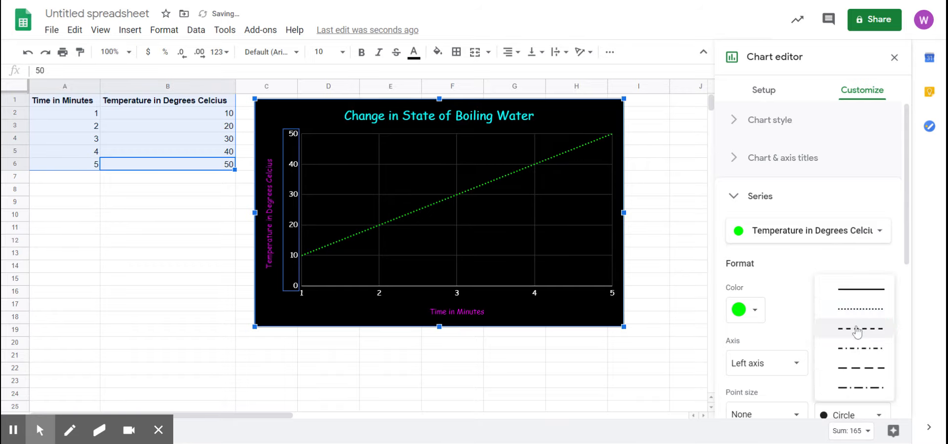
click(858, 329)
click(873, 312)
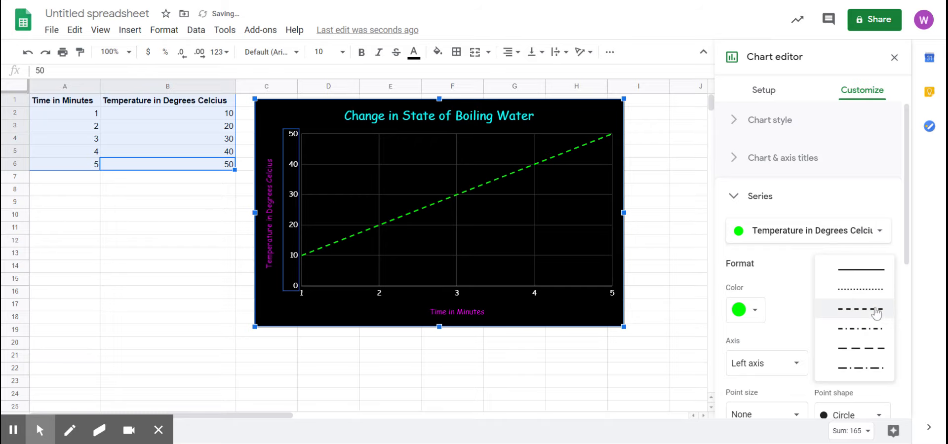
click(866, 333)
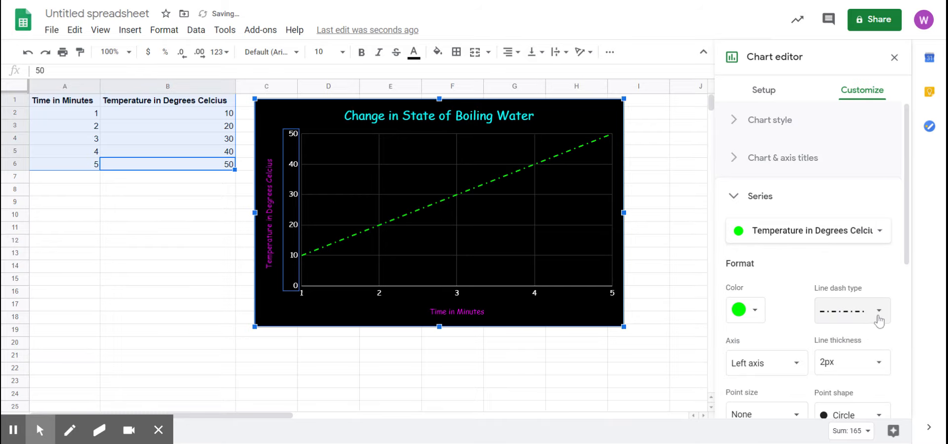
click(879, 312)
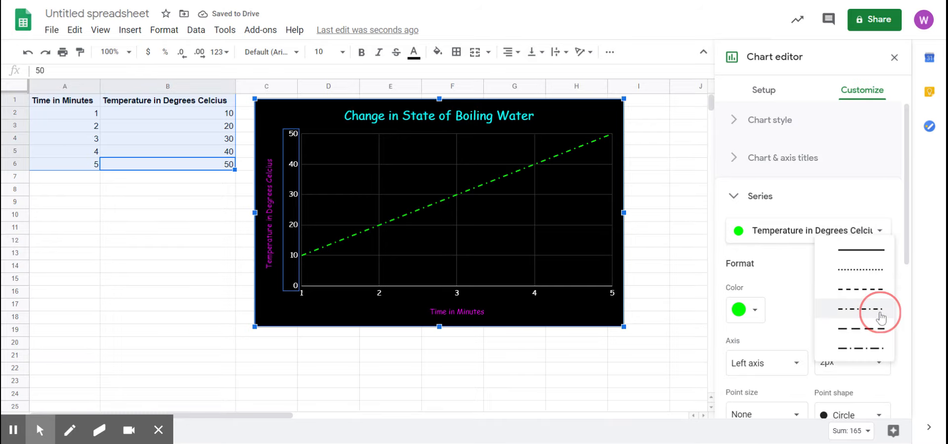
click(858, 340)
- Set the dash type of the temperature series line to long dash-dot
click(879, 312)
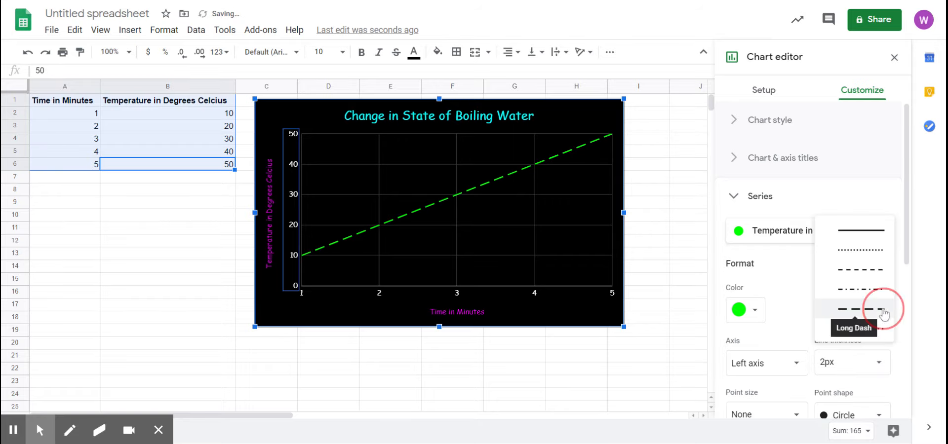
click(872, 335)
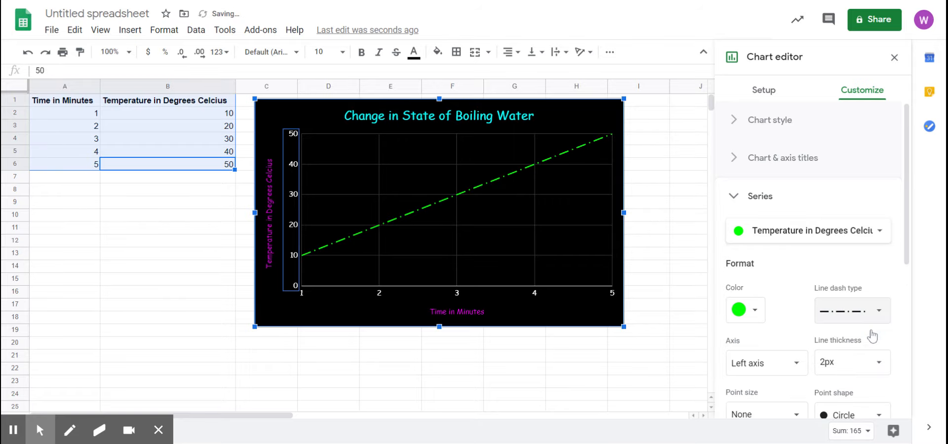
- Try a 4px line thickness on the temperature series and set it back to 2px
drag(906, 197, 929, 250)
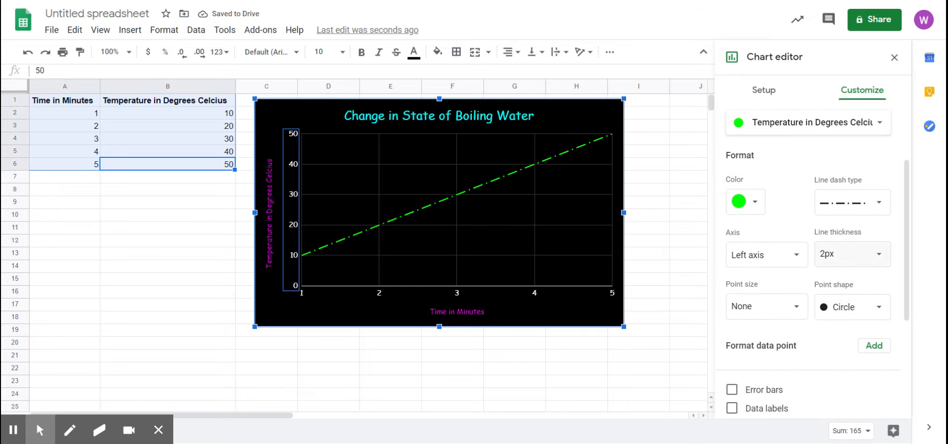
click(857, 262)
click(843, 320)
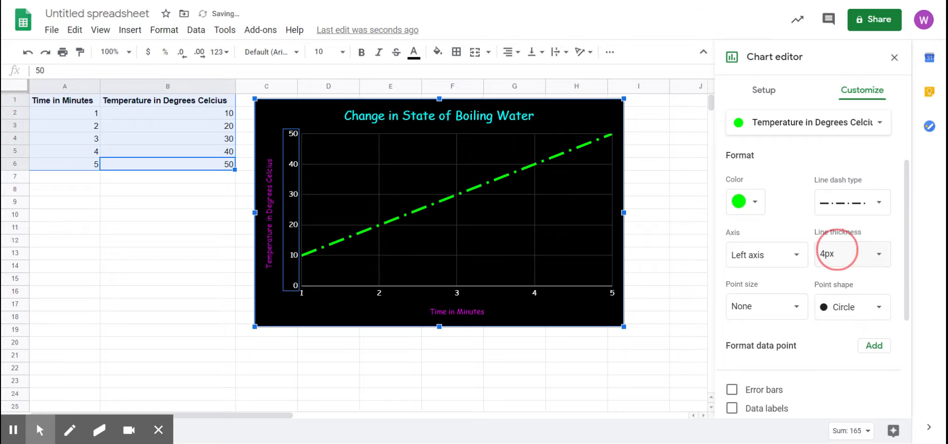
click(878, 260)
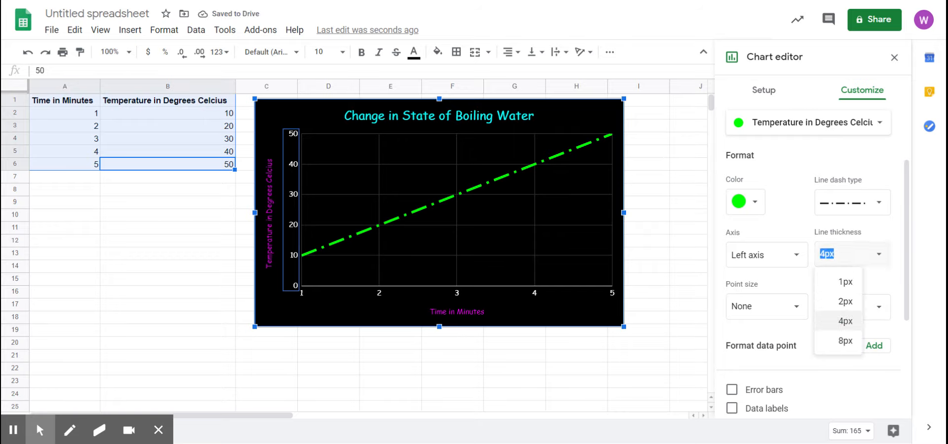
click(844, 301)
- Give the temperature series square data points with a point size of 7px
drag(908, 227, 914, 254)
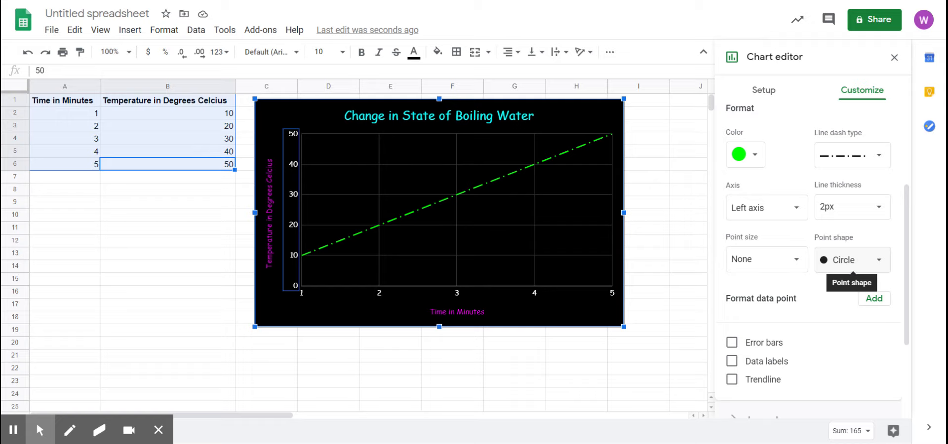
click(852, 260)
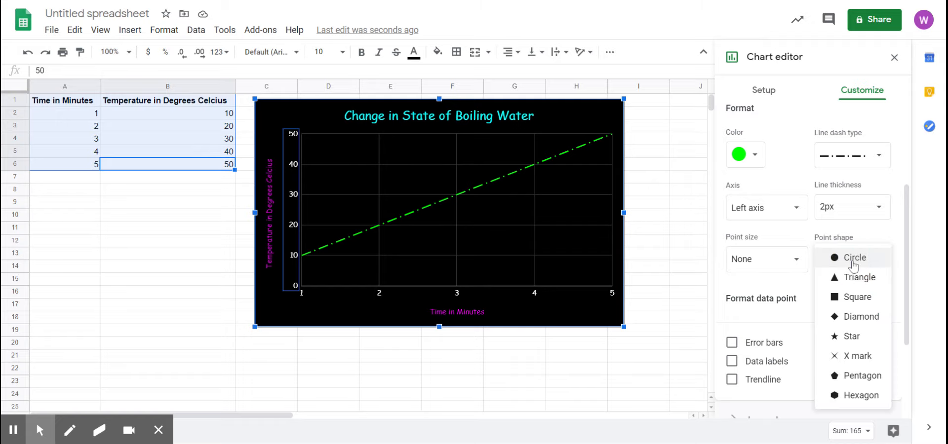
click(852, 297)
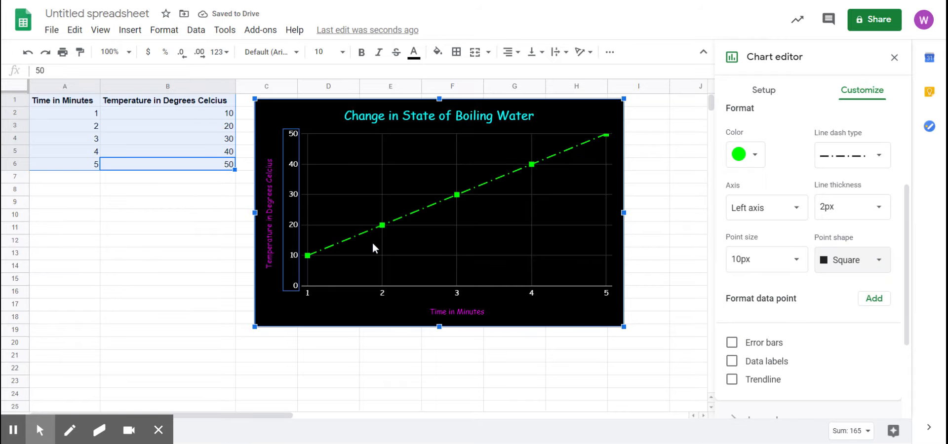
click(766, 262)
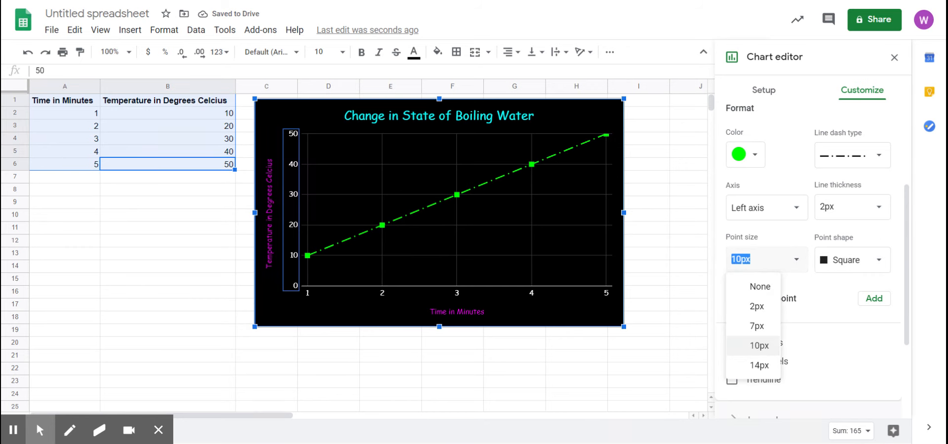
click(748, 334)
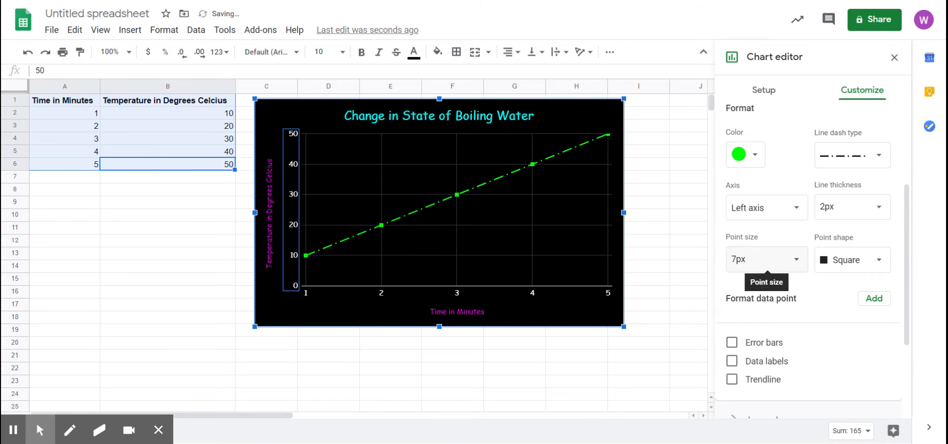
- Turn on data labels for the temperature series and format them in Comic Sans with white text
drag(907, 218, 927, 277)
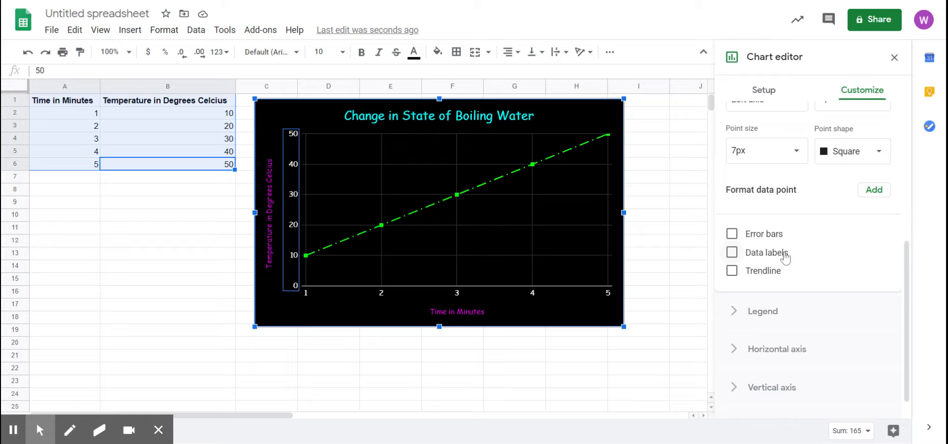
click(731, 252)
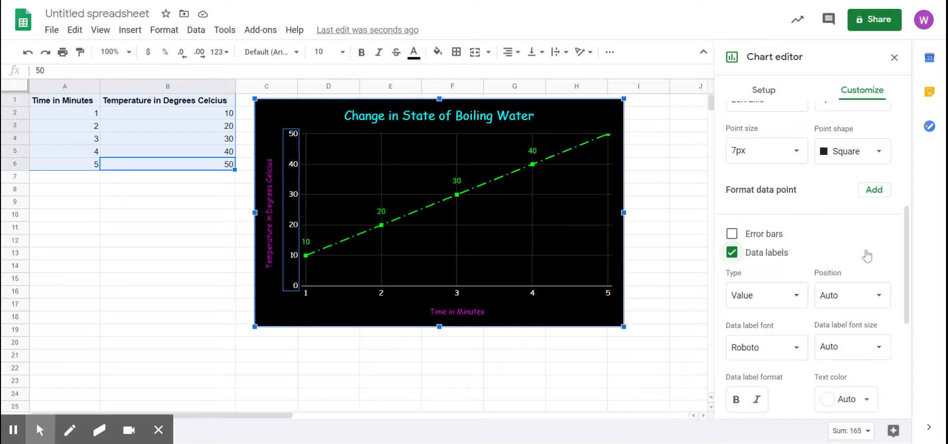
drag(907, 227, 908, 277)
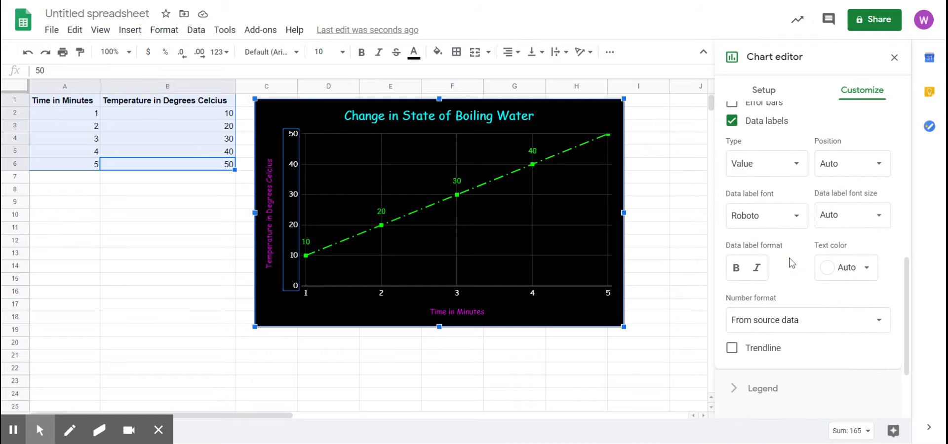
click(762, 221)
click(760, 133)
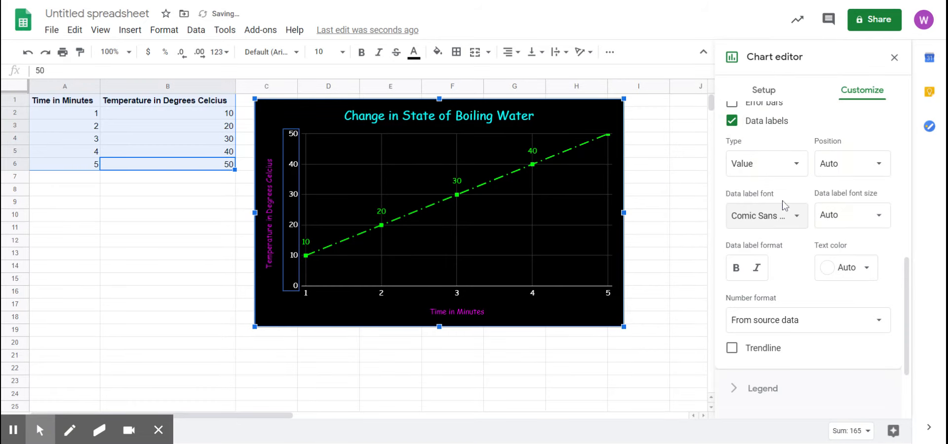
click(853, 275)
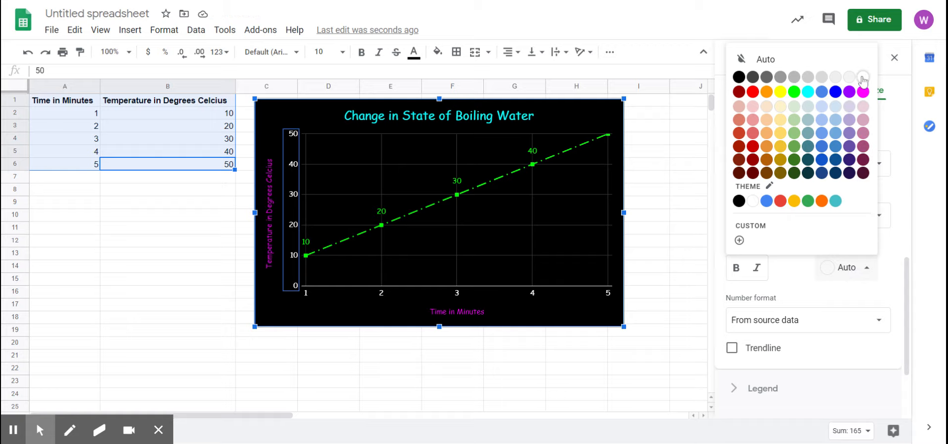
click(862, 78)
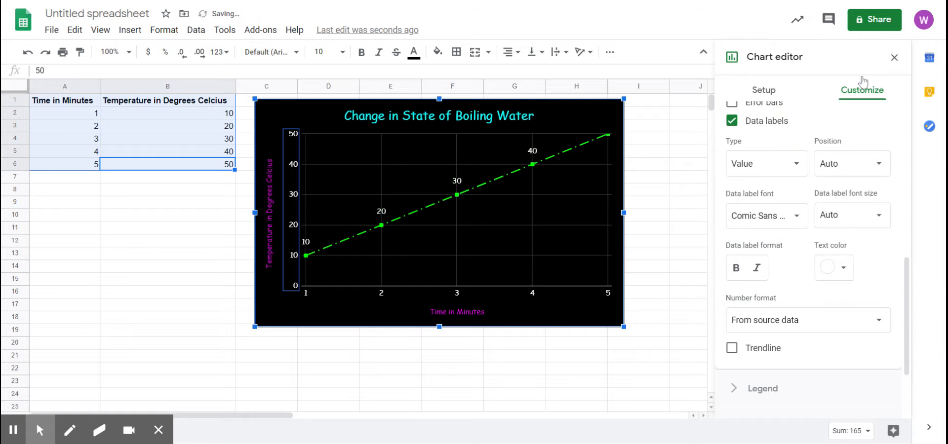
- Place the legend at the bottom of the chart and set its text color to white
drag(905, 282, 928, 358)
click(764, 291)
click(763, 236)
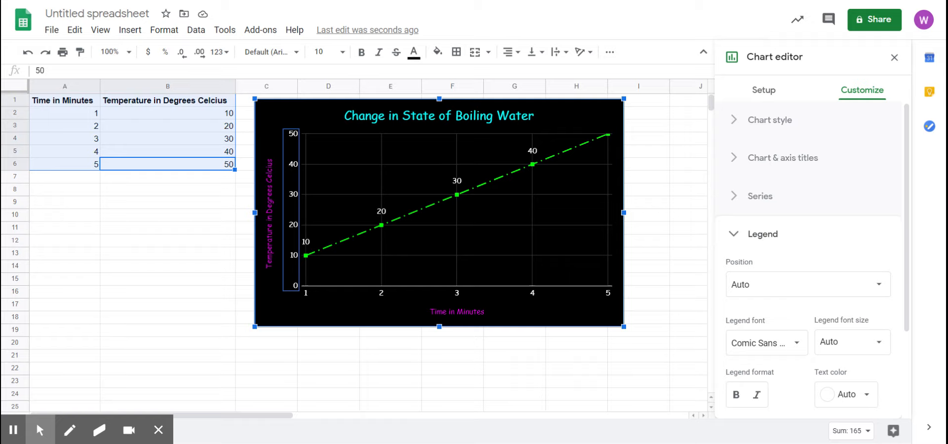
drag(906, 170, 937, 274)
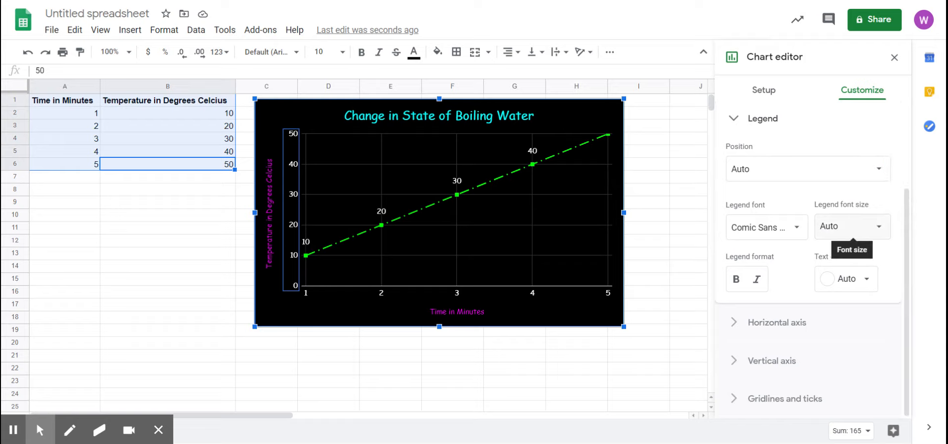
click(767, 177)
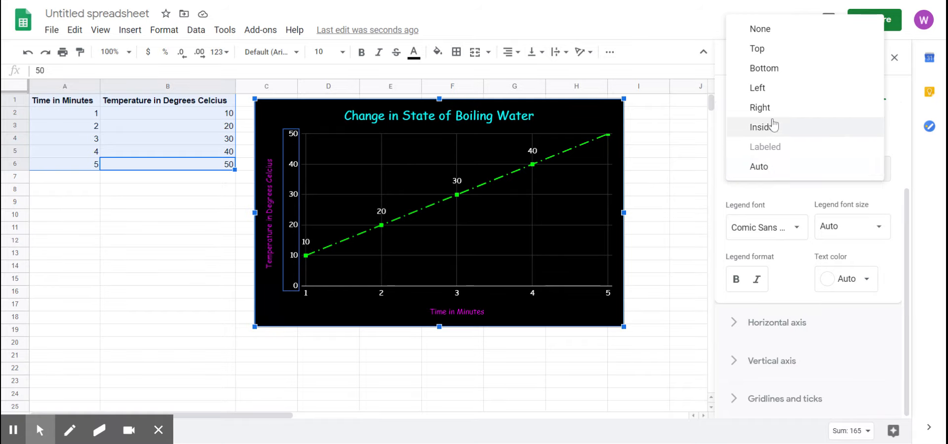
click(776, 70)
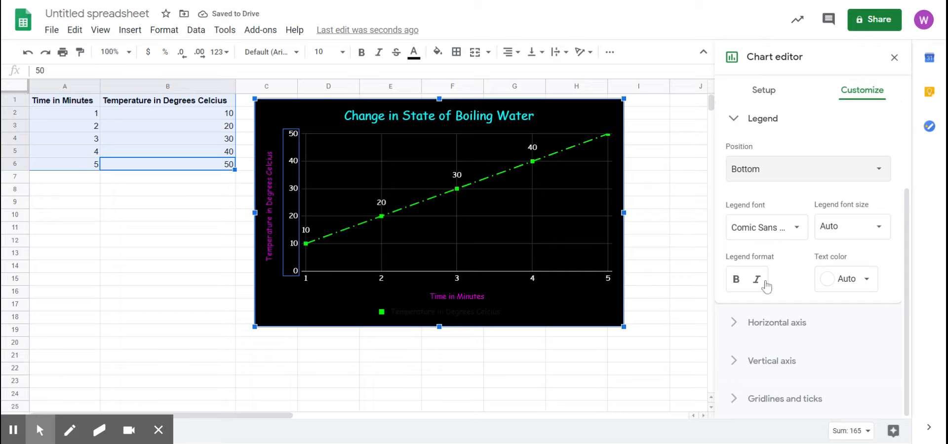
click(845, 279)
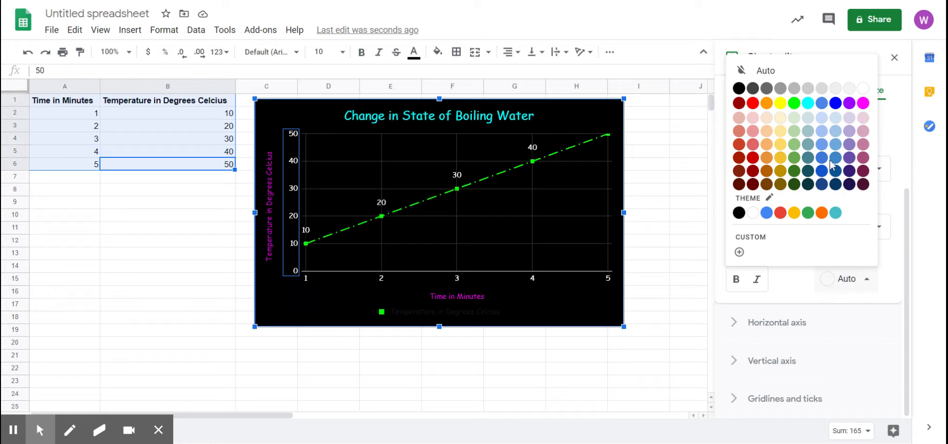
click(863, 89)
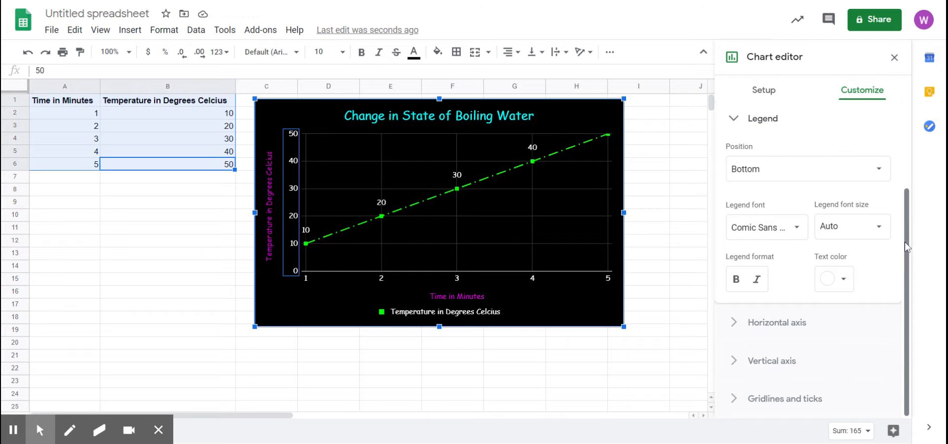
- Try purple and orange on the horizontal axis labels and set their text color back to white
click(809, 330)
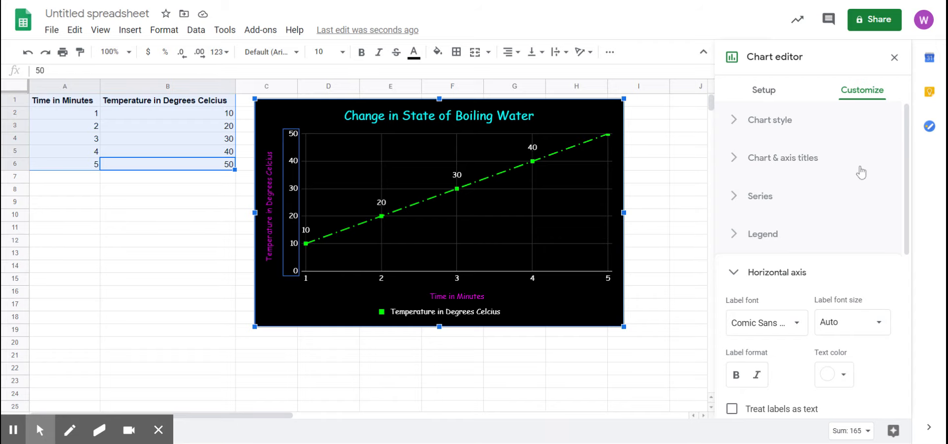
drag(908, 139, 909, 166)
click(383, 278)
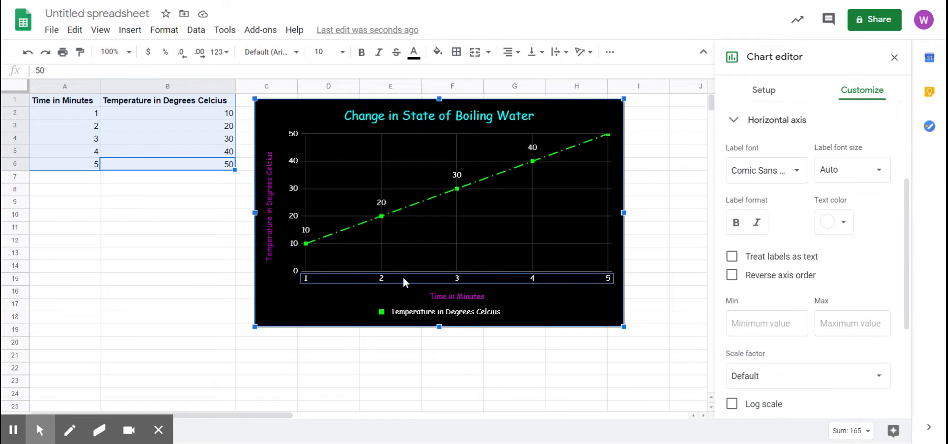
click(842, 223)
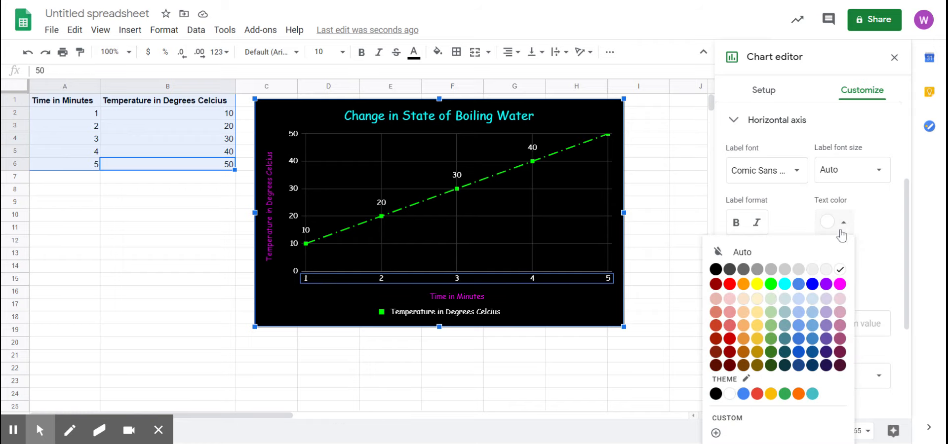
click(826, 283)
click(842, 222)
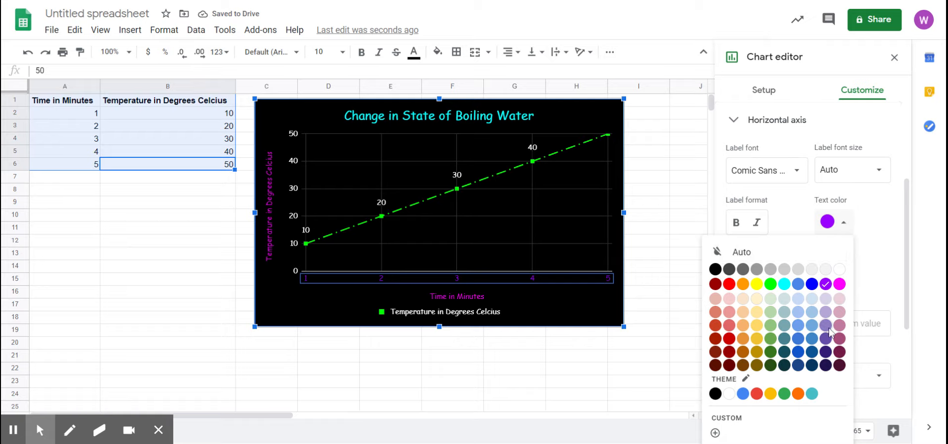
click(743, 286)
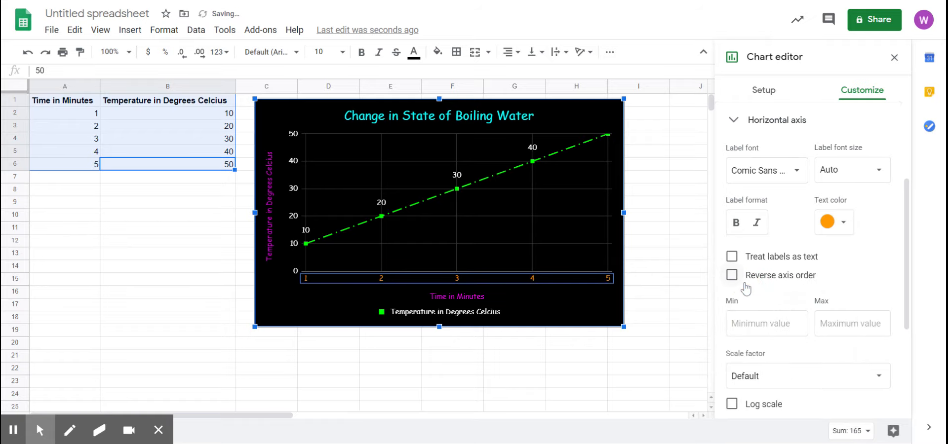
click(845, 223)
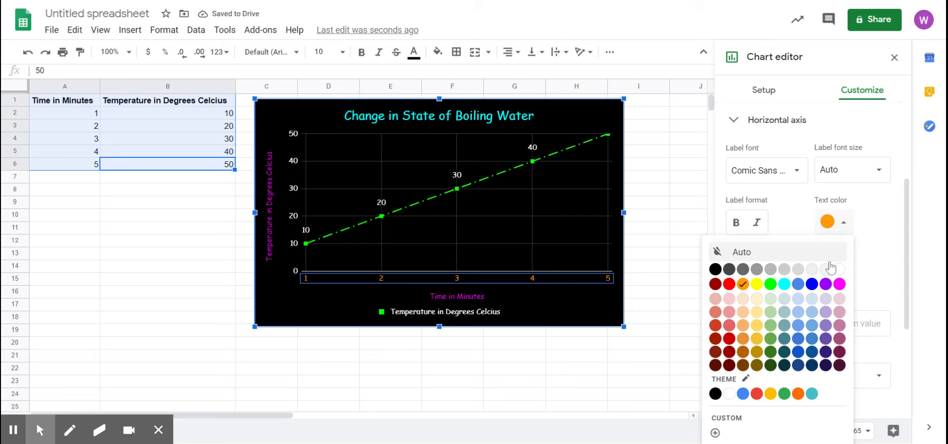
click(840, 272)
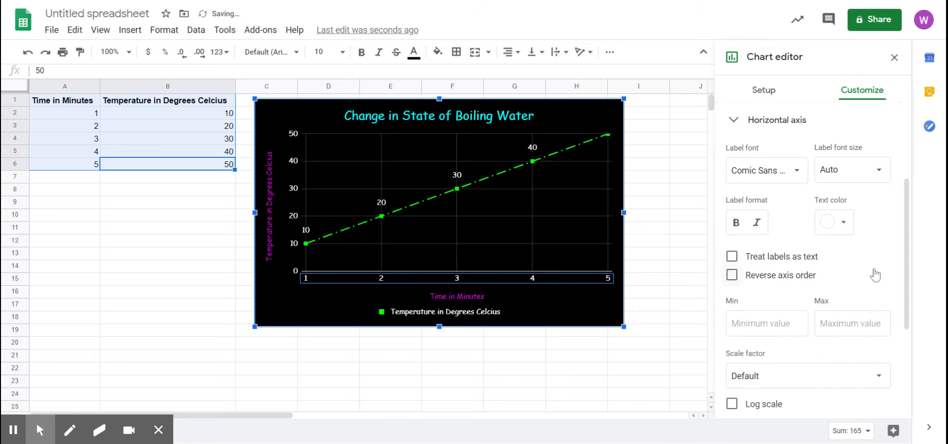
drag(907, 214, 918, 299)
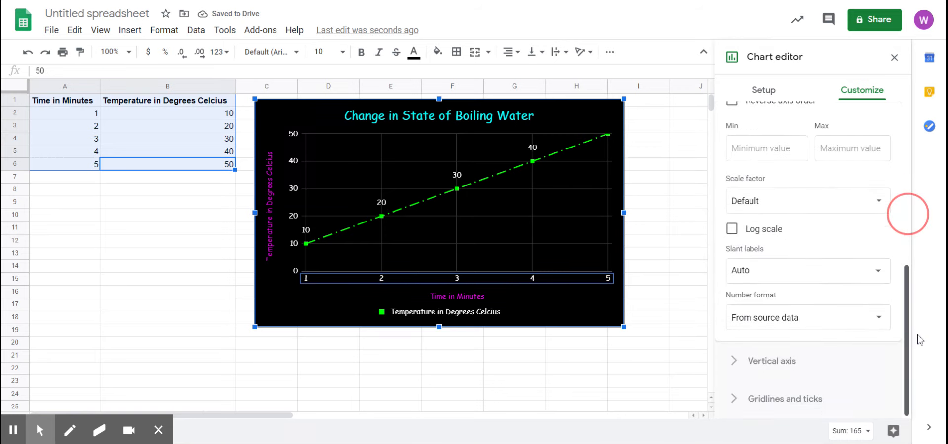
click(784, 360)
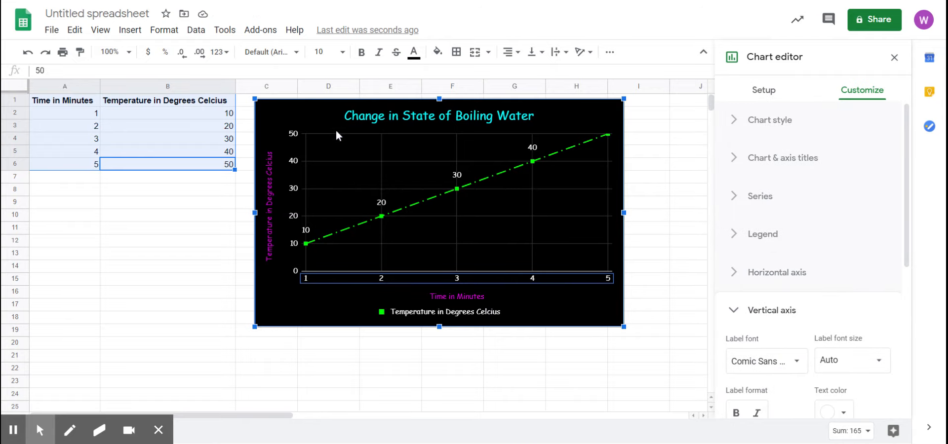
drag(905, 114, 932, 282)
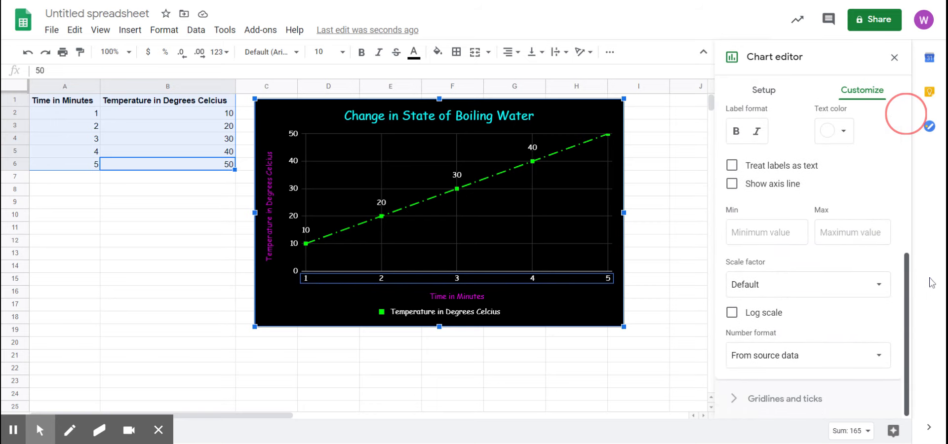
- Set the color of the horizontal axis's major gridlines to white
click(811, 402)
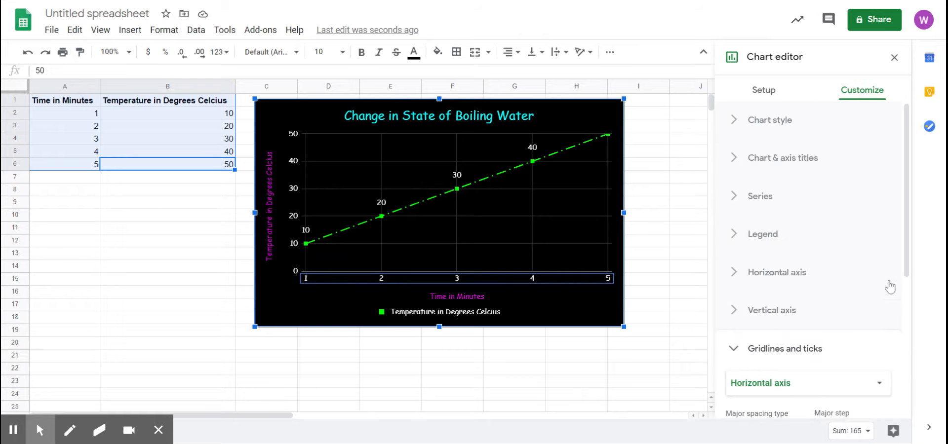
drag(906, 200, 932, 349)
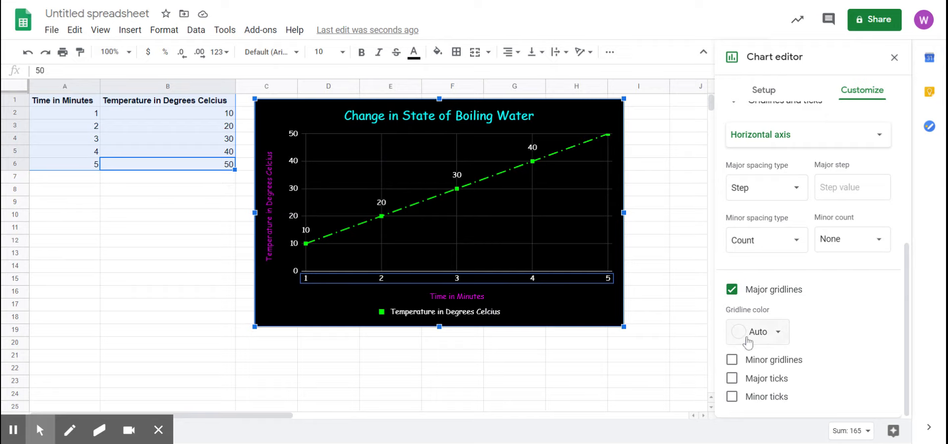
click(778, 335)
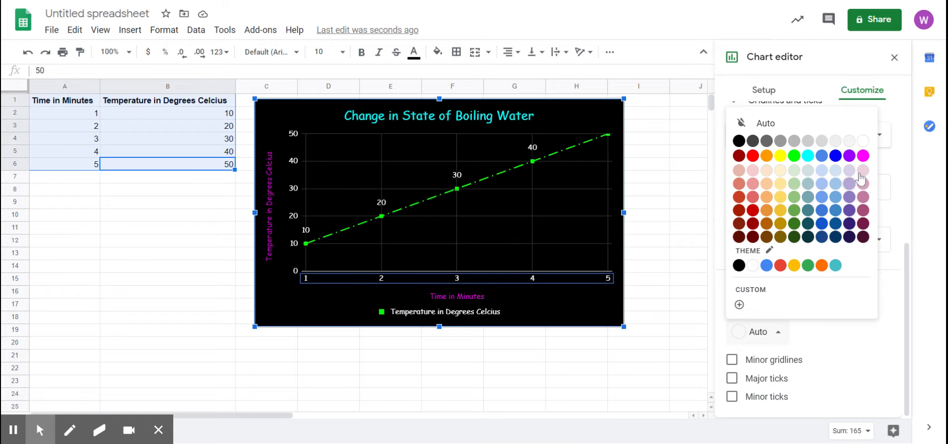
click(863, 141)
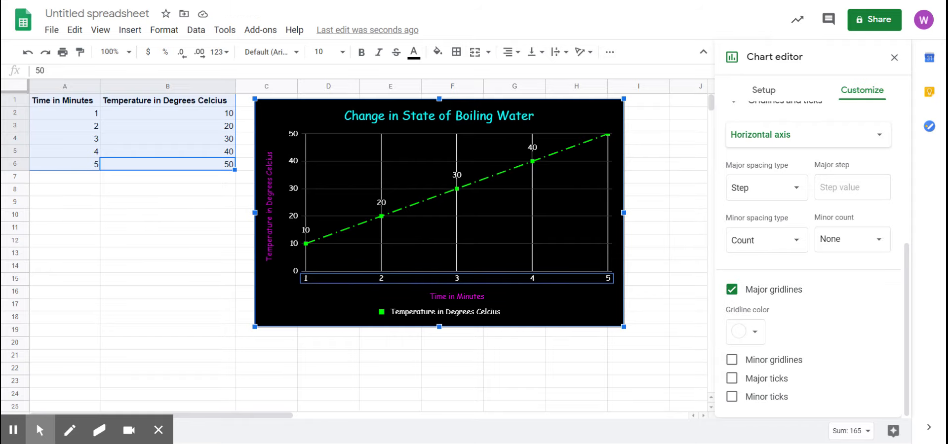
- Try minor gridlines and major ticks on the horizontal axis, turning each one off again
drag(906, 273, 905, 323)
click(731, 360)
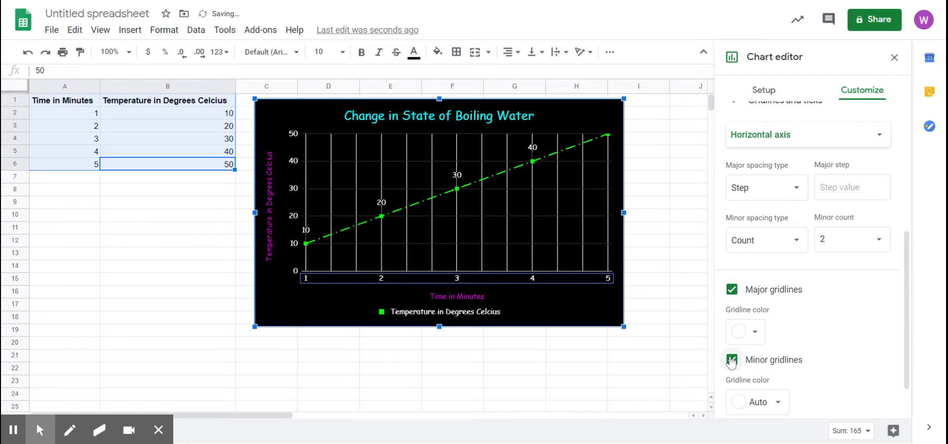
click(732, 361)
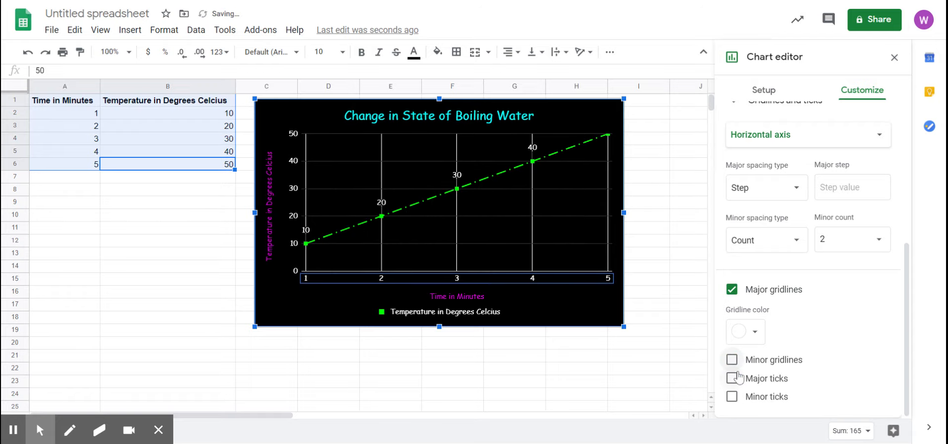
click(732, 379)
click(732, 380)
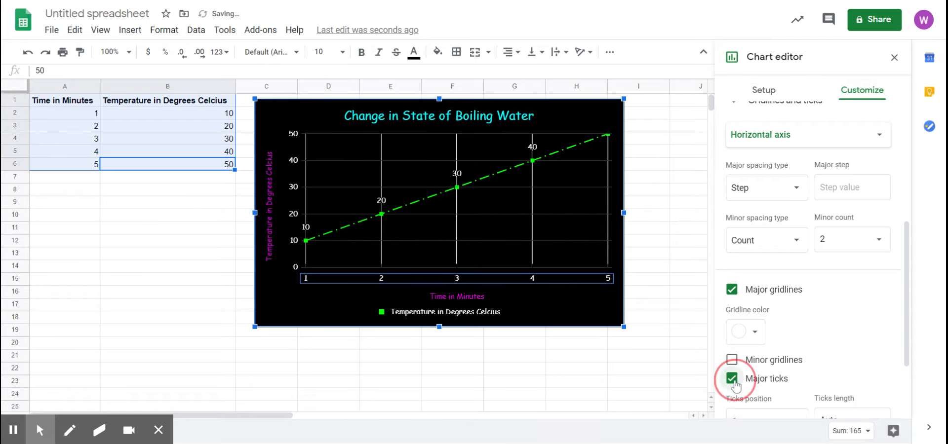
- Close the chart editor by moving to empty cell H22, and select the chart on the sheet again
drag(905, 311, 909, 129)
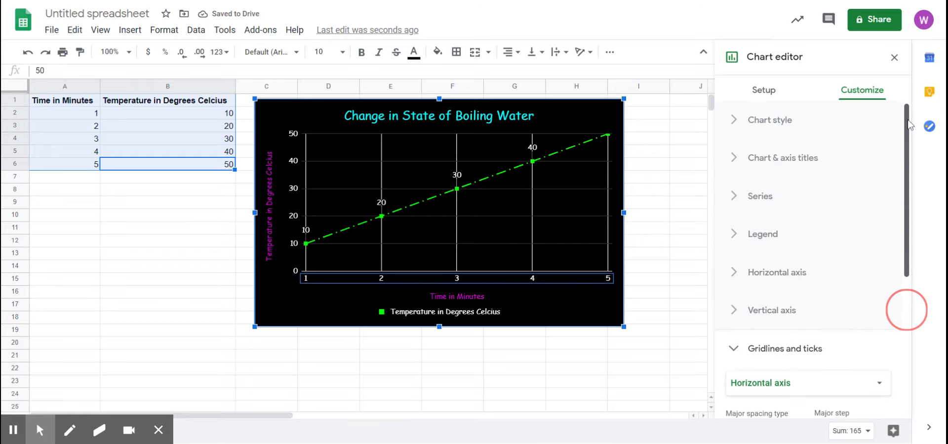
click(573, 301)
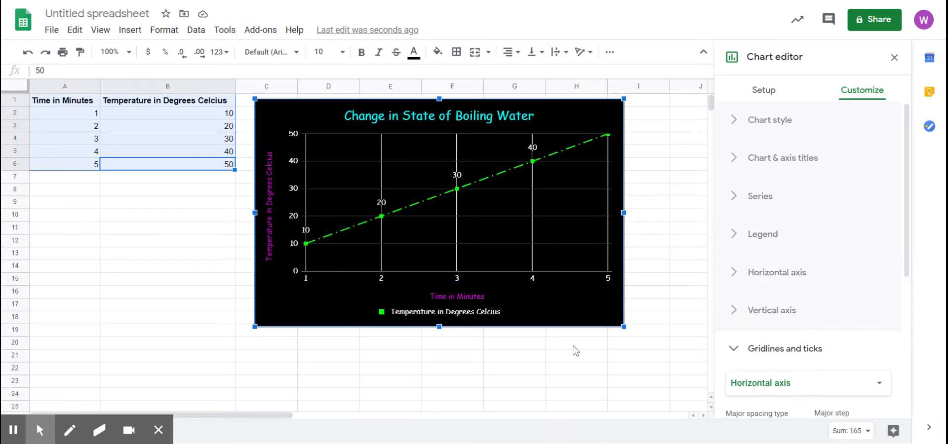
click(589, 378)
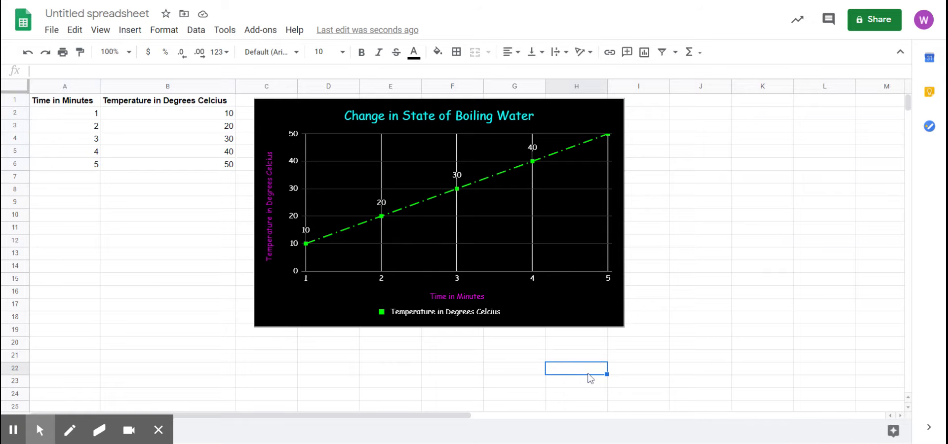
double_click(587, 120)
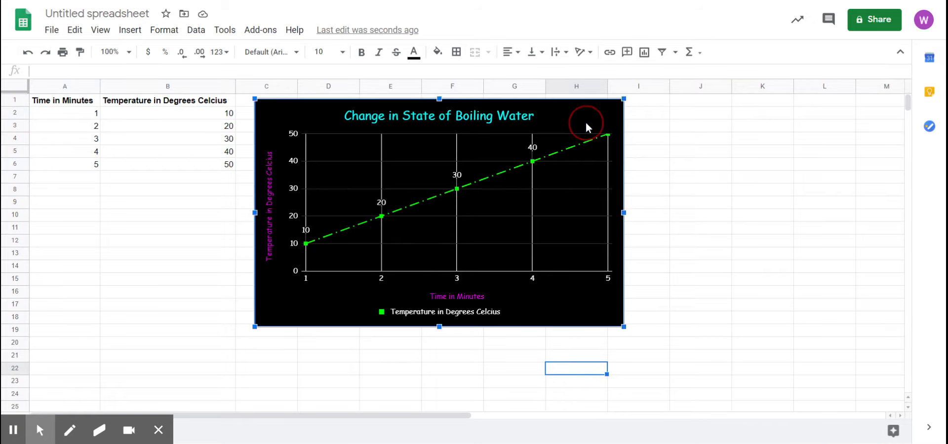